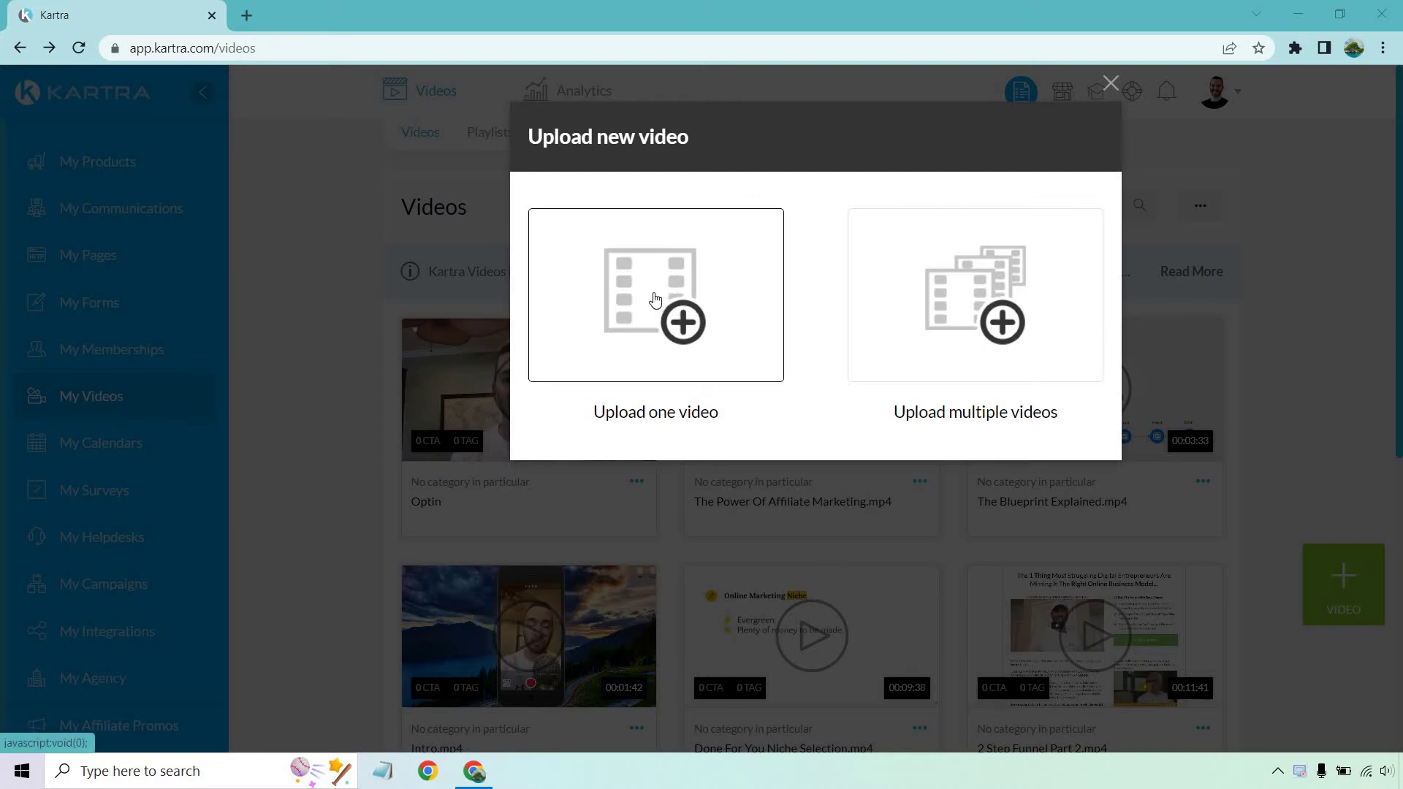
Create a single new video named TikTok with no category in particular and upload its video file
{"action": "left_click", "coordinate": [710, 273]}
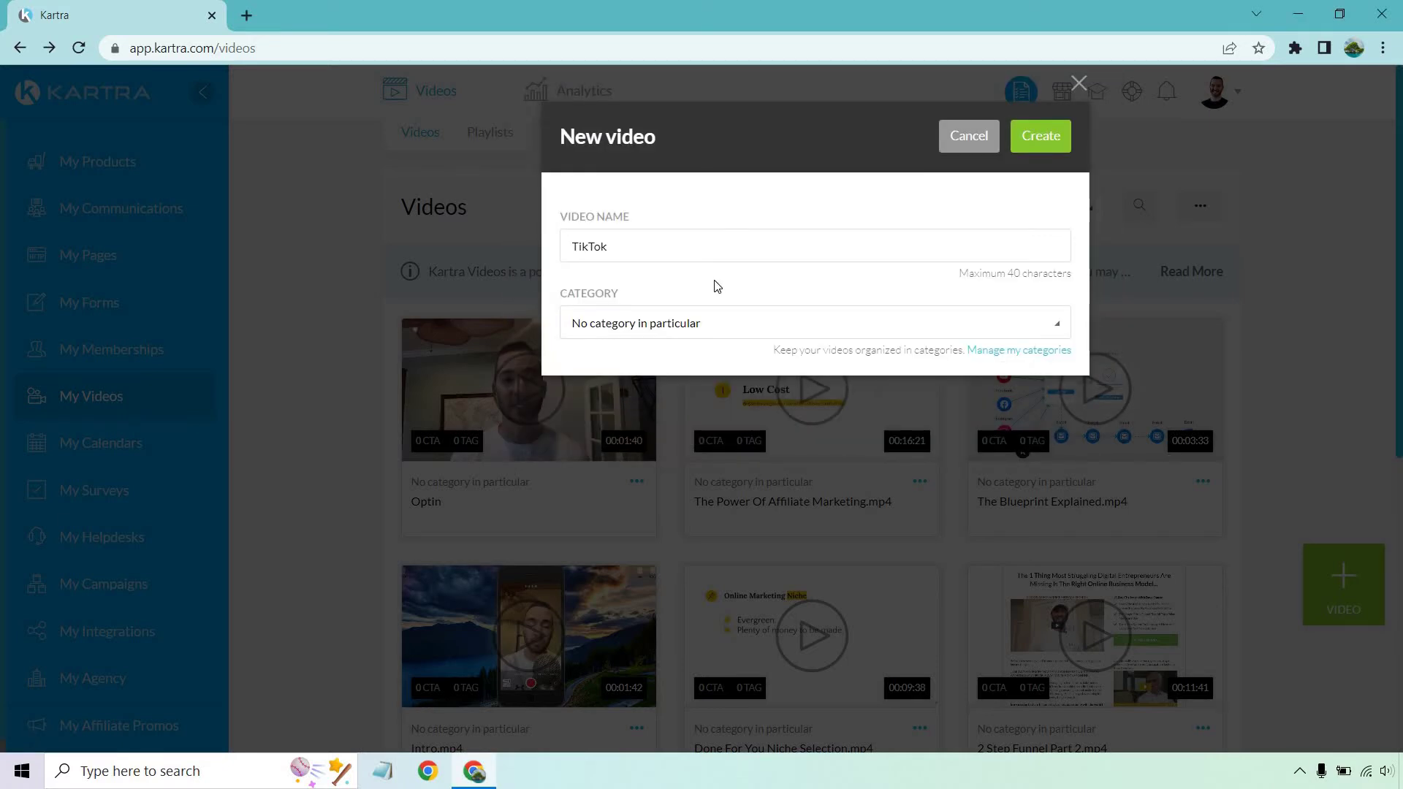
{"action": "left_click", "coordinate": [1047, 141]}
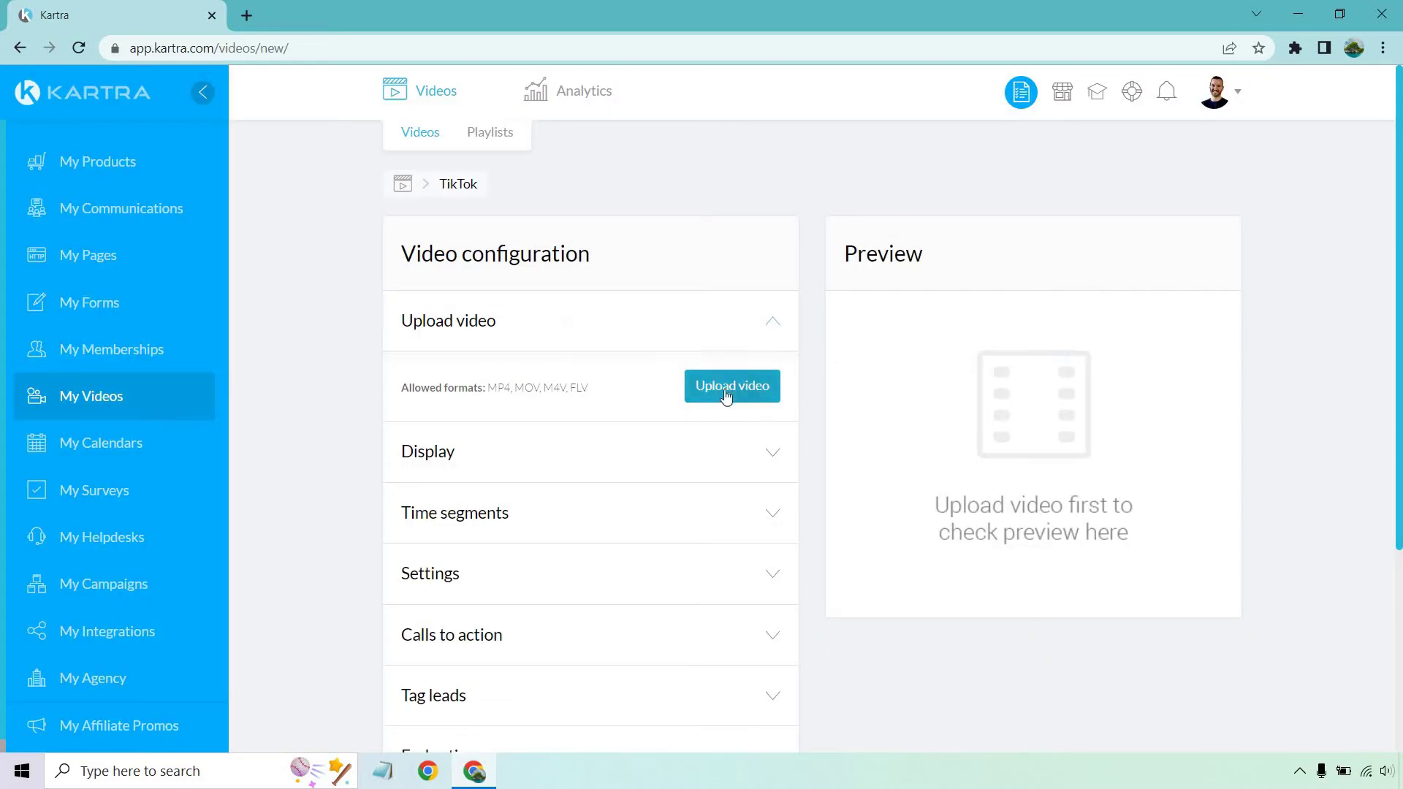
{"action": "left_click", "coordinate": [730, 387]}
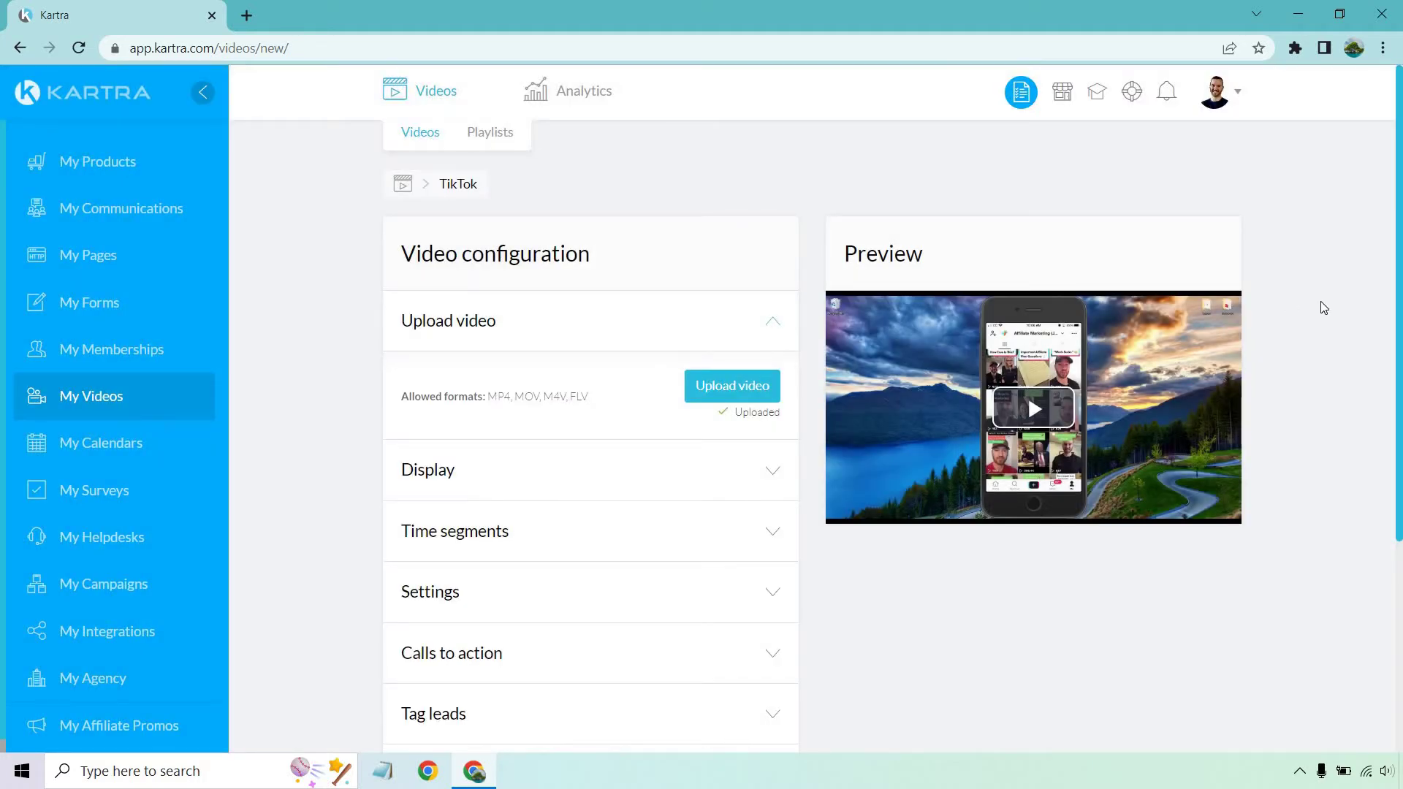
Try the Pop up video display with its modal preview, and return the display to Embedded
{"action": "scroll", "coordinate": [1319, 303], "scroll_direction": "down", "scroll_amount": 3}
{"action": "left_click", "coordinate": [767, 288]}
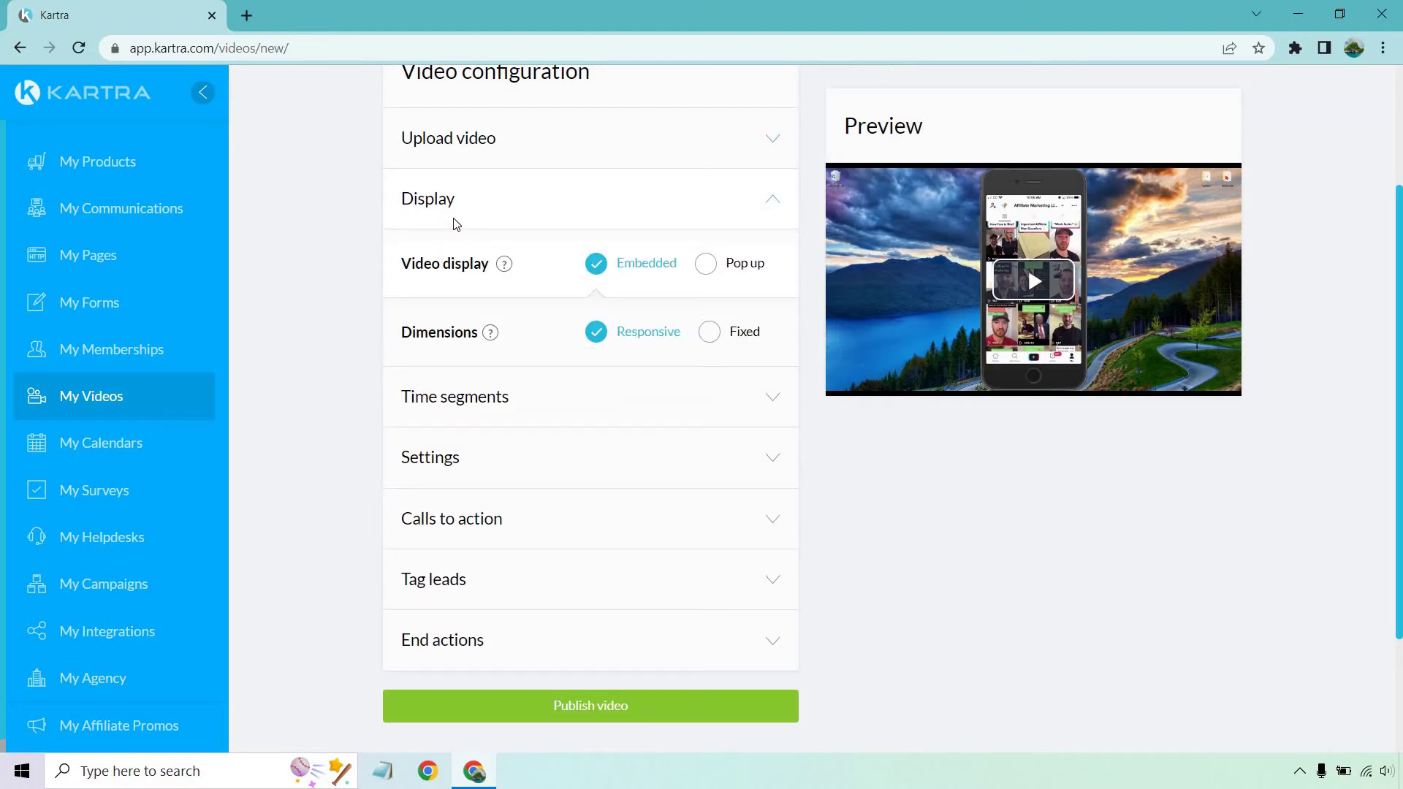
{"action": "left_click", "coordinate": [707, 267]}
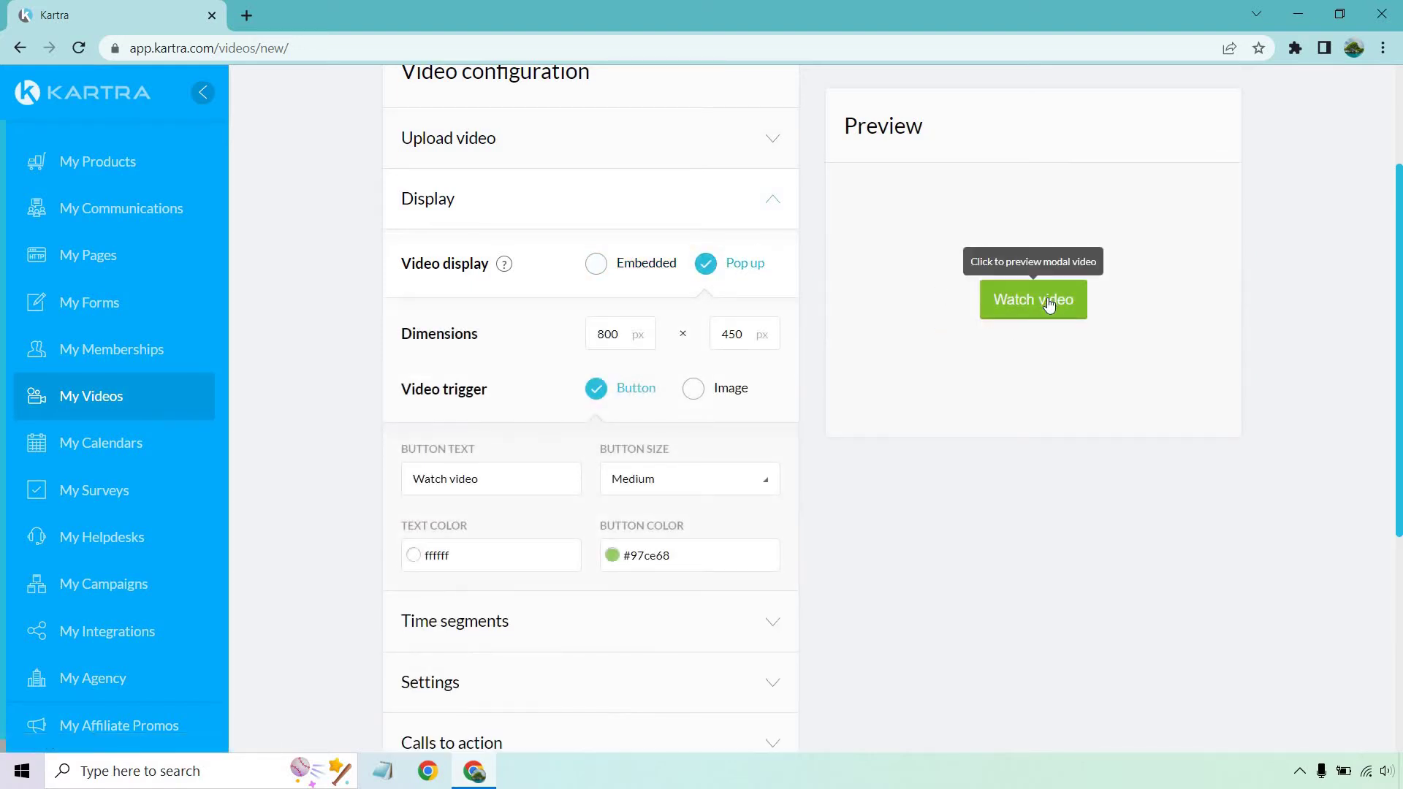
{"action": "left_click", "coordinate": [1049, 303]}
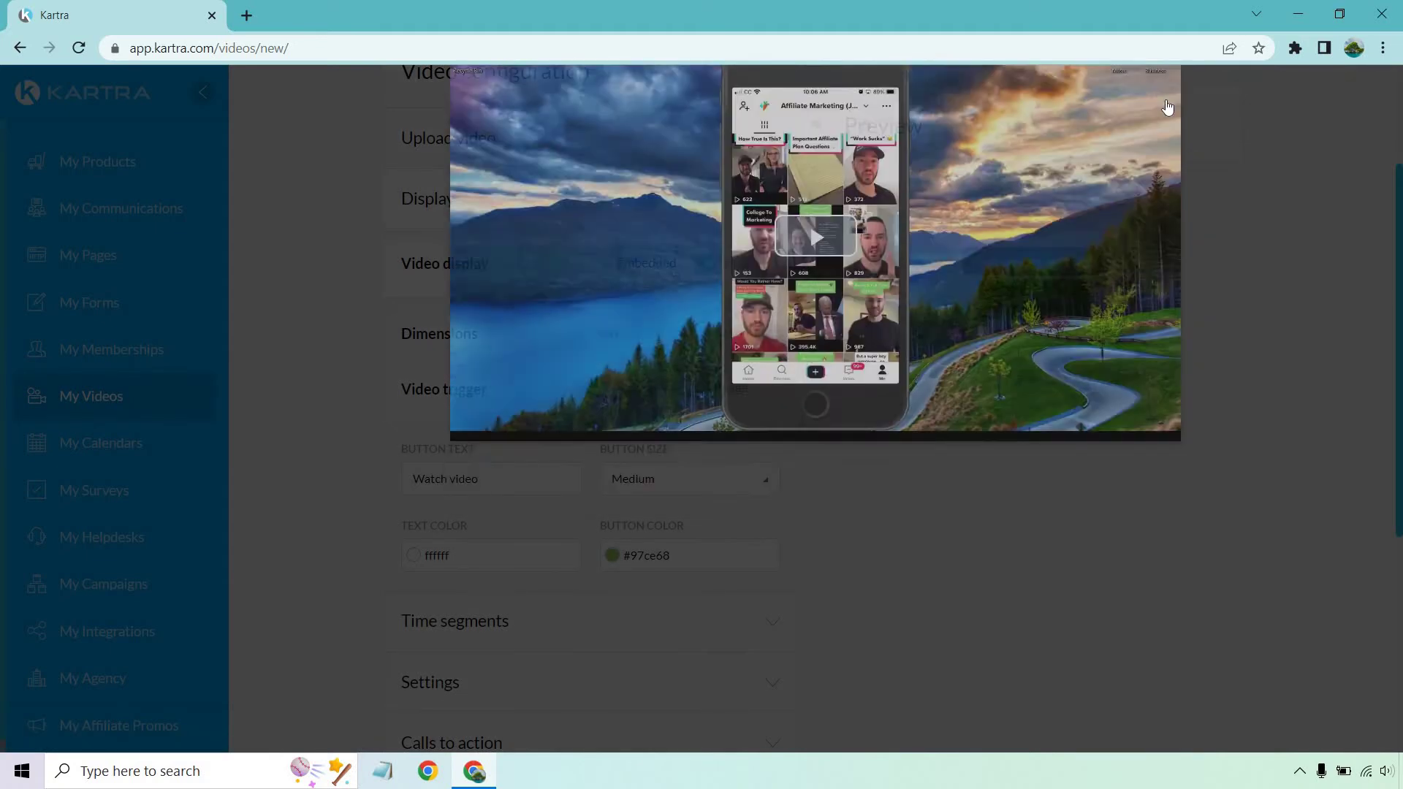
{"action": "left_click", "coordinate": [1167, 107]}
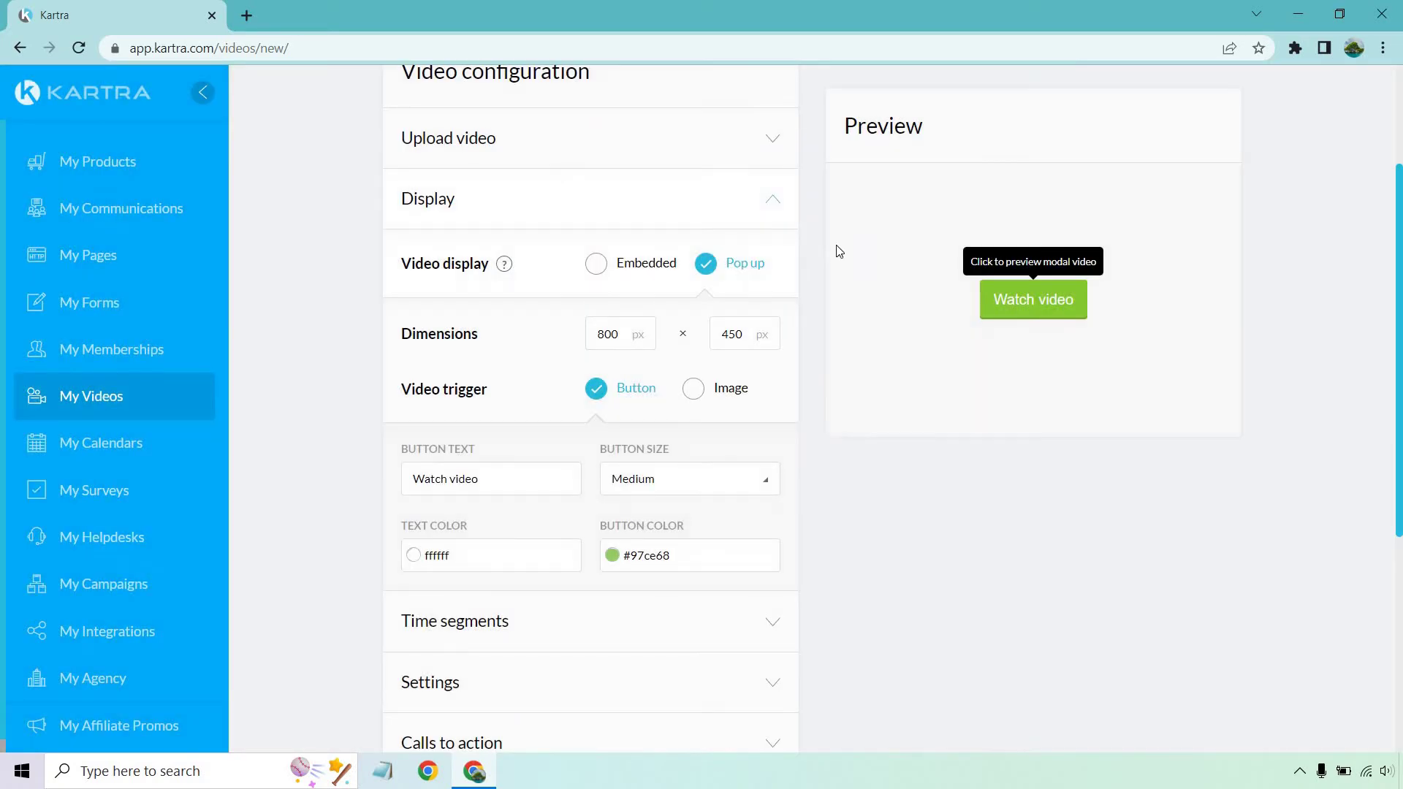
{"action": "left_click", "coordinate": [596, 268]}
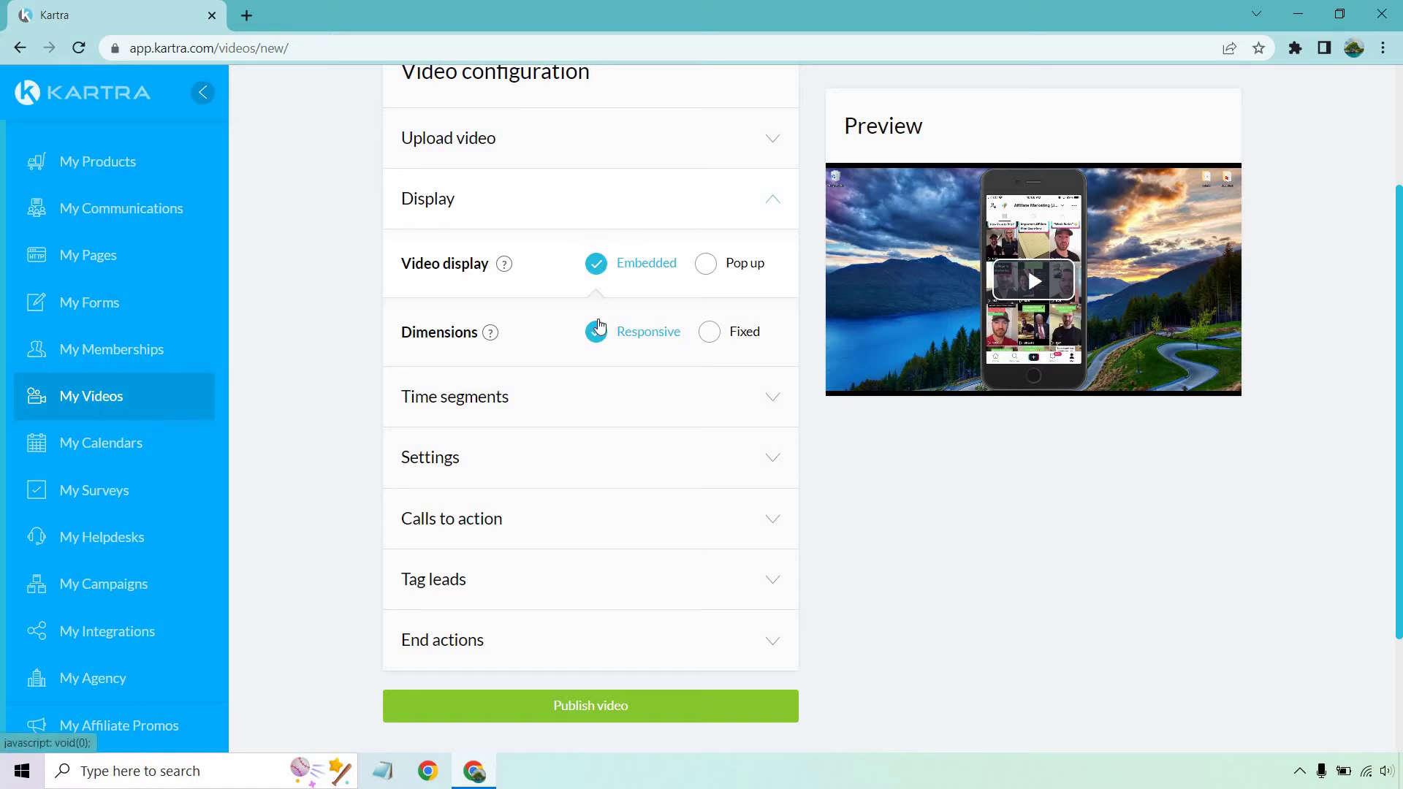
{"action": "left_click", "coordinate": [772, 205]}
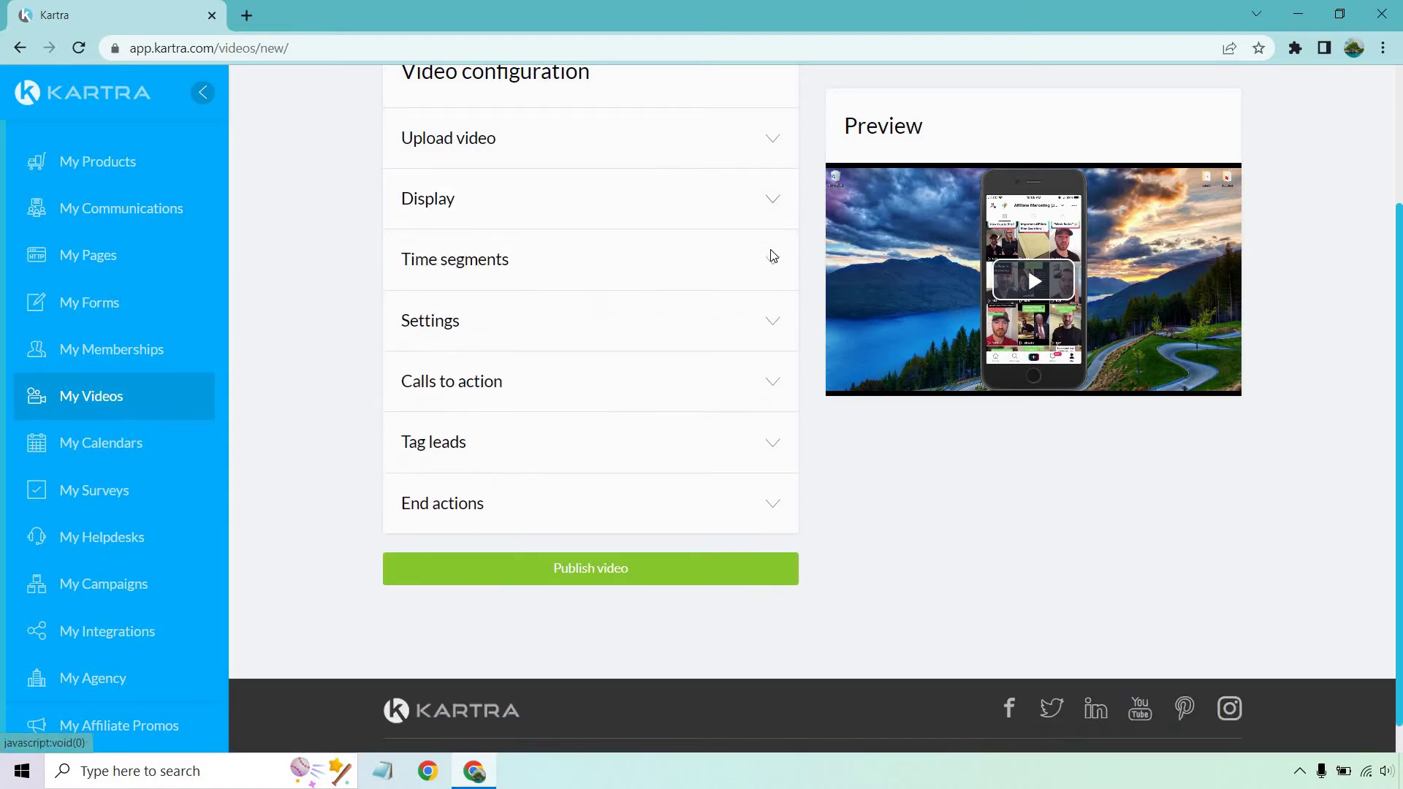
Add a time segment at 10 seconds titled Introduction
{"action": "left_click", "coordinate": [772, 258]}
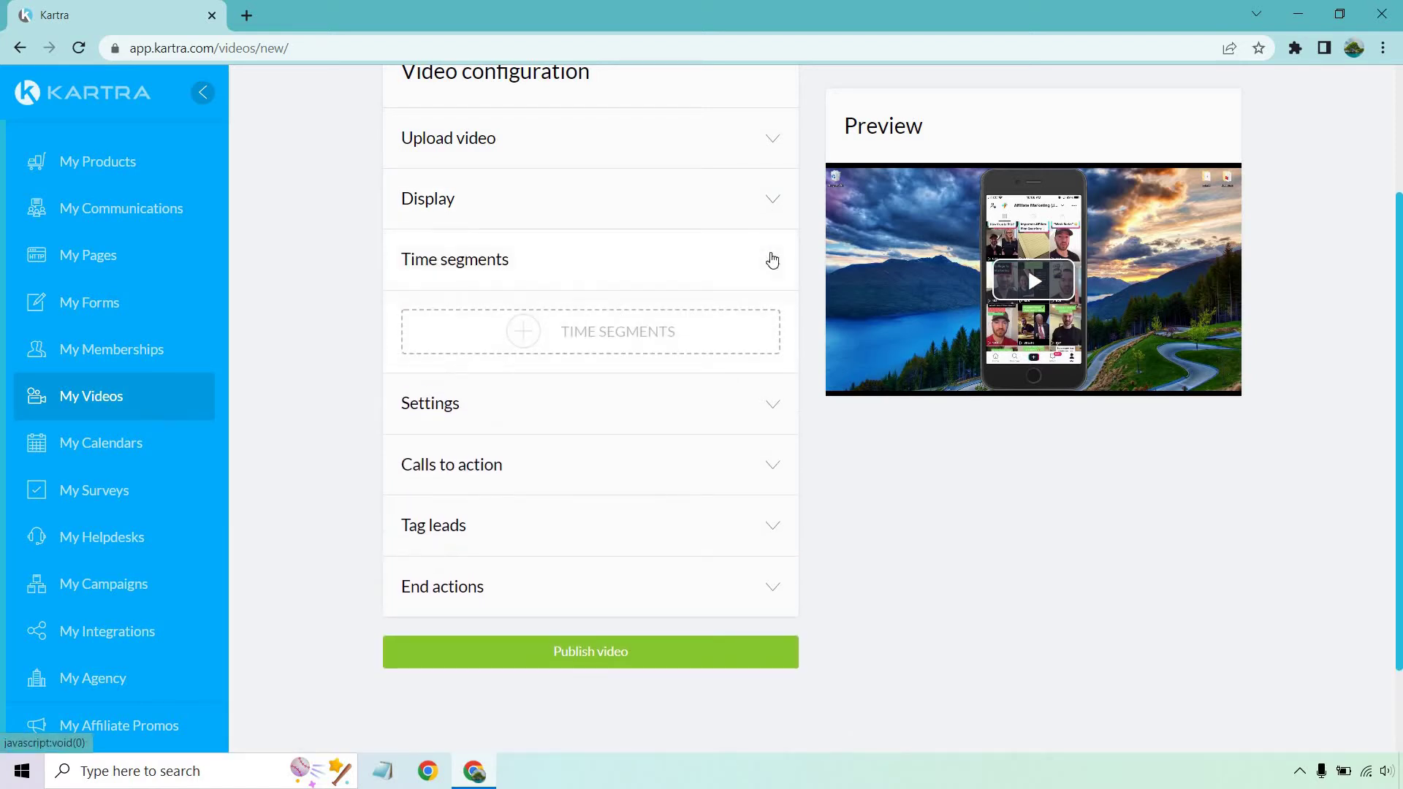
{"action": "left_click", "coordinate": [676, 331]}
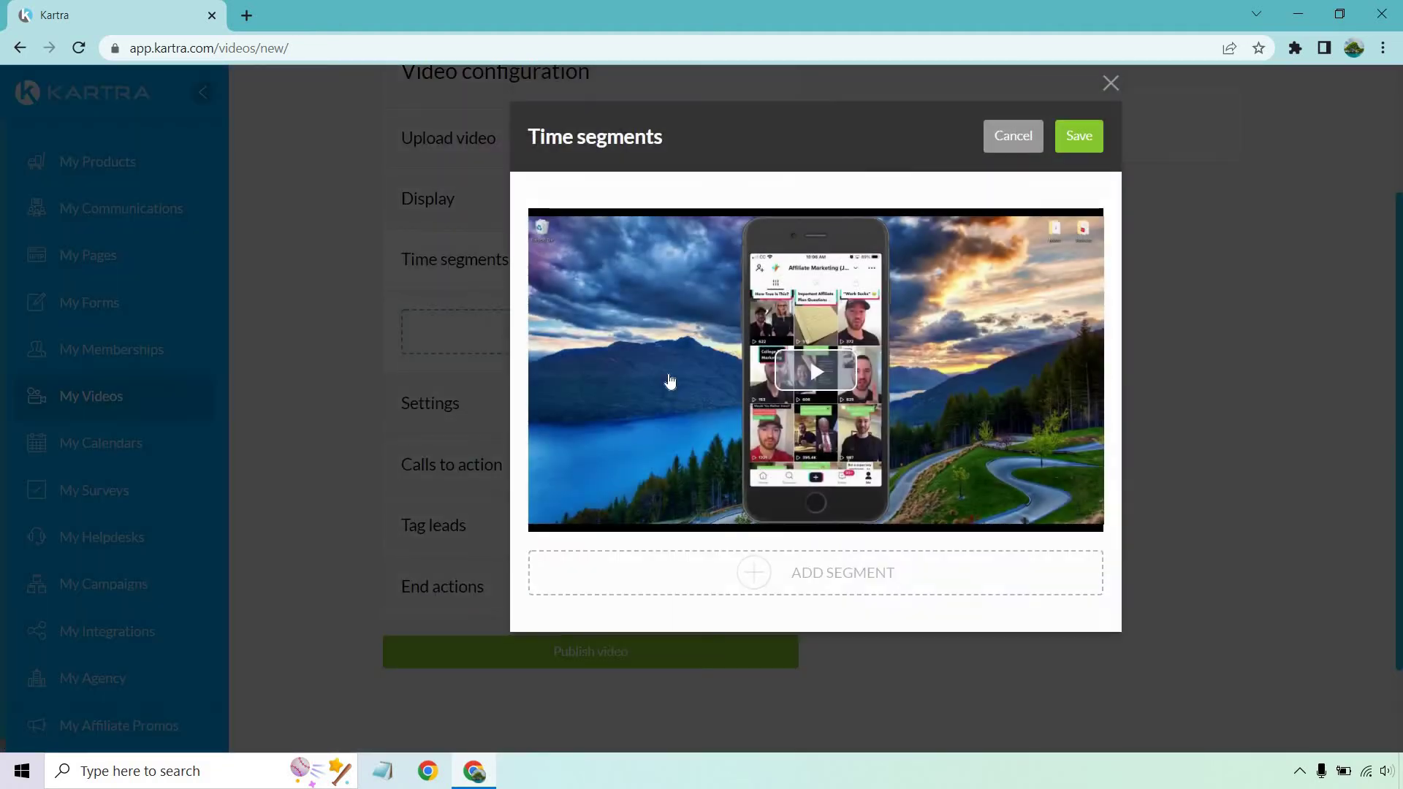
{"action": "left_click", "coordinate": [859, 572]}
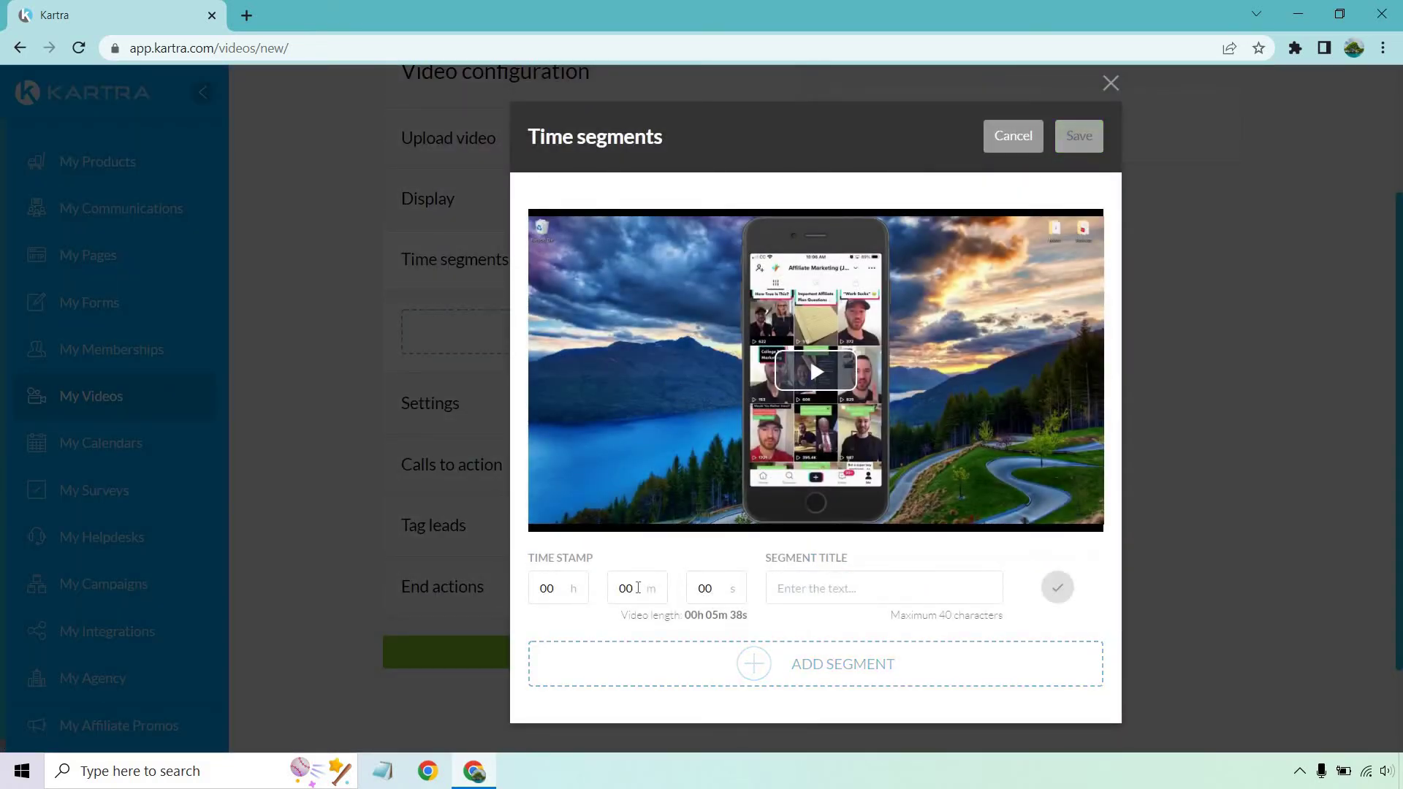
{"action": "left_click", "coordinate": [694, 588]}
{"action": "key", "text": "shift+Right"}
{"action": "left_click", "coordinate": [858, 589]}
{"action": "type", "text": "Intr"}
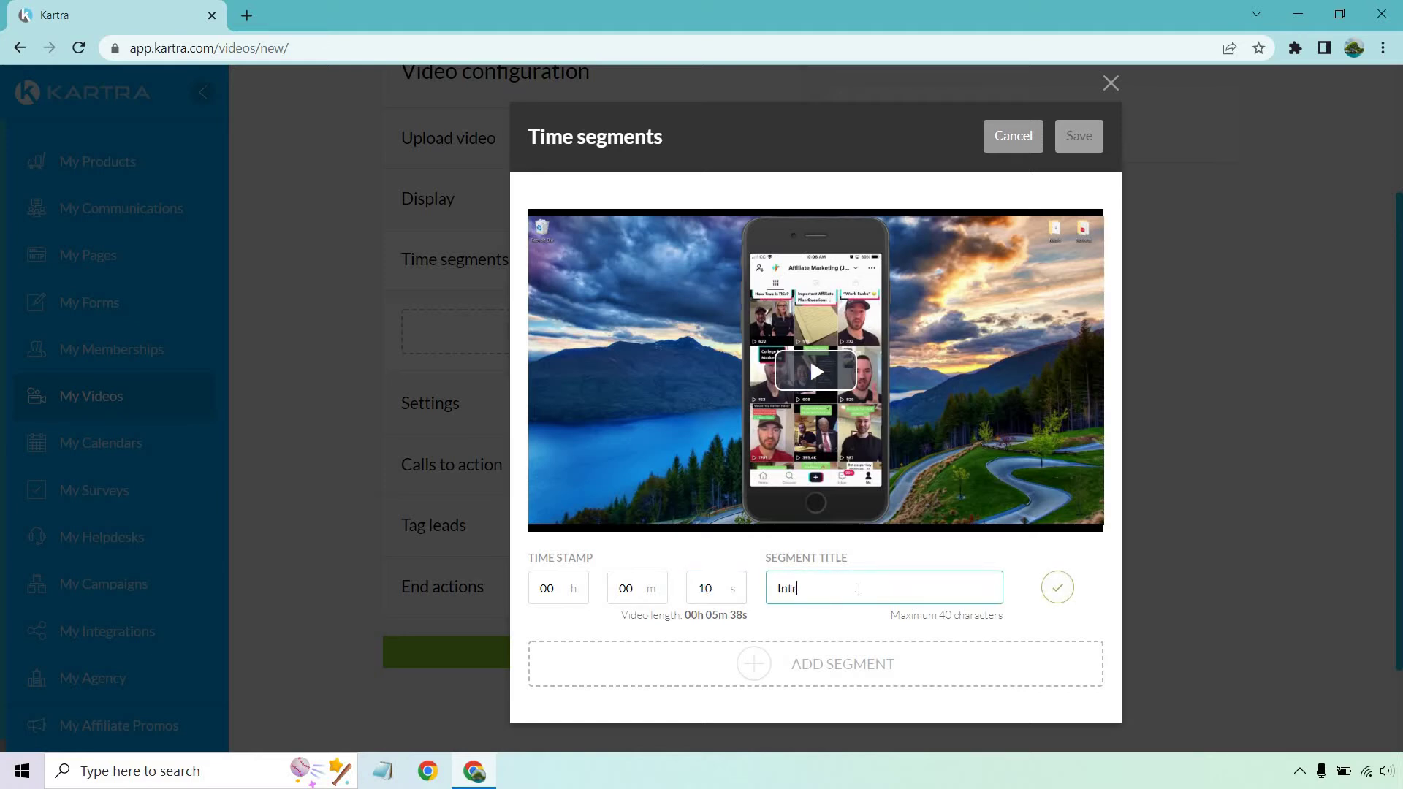
{"action": "type", "text": "oduction"}
{"action": "left_click", "coordinate": [1056, 586]}
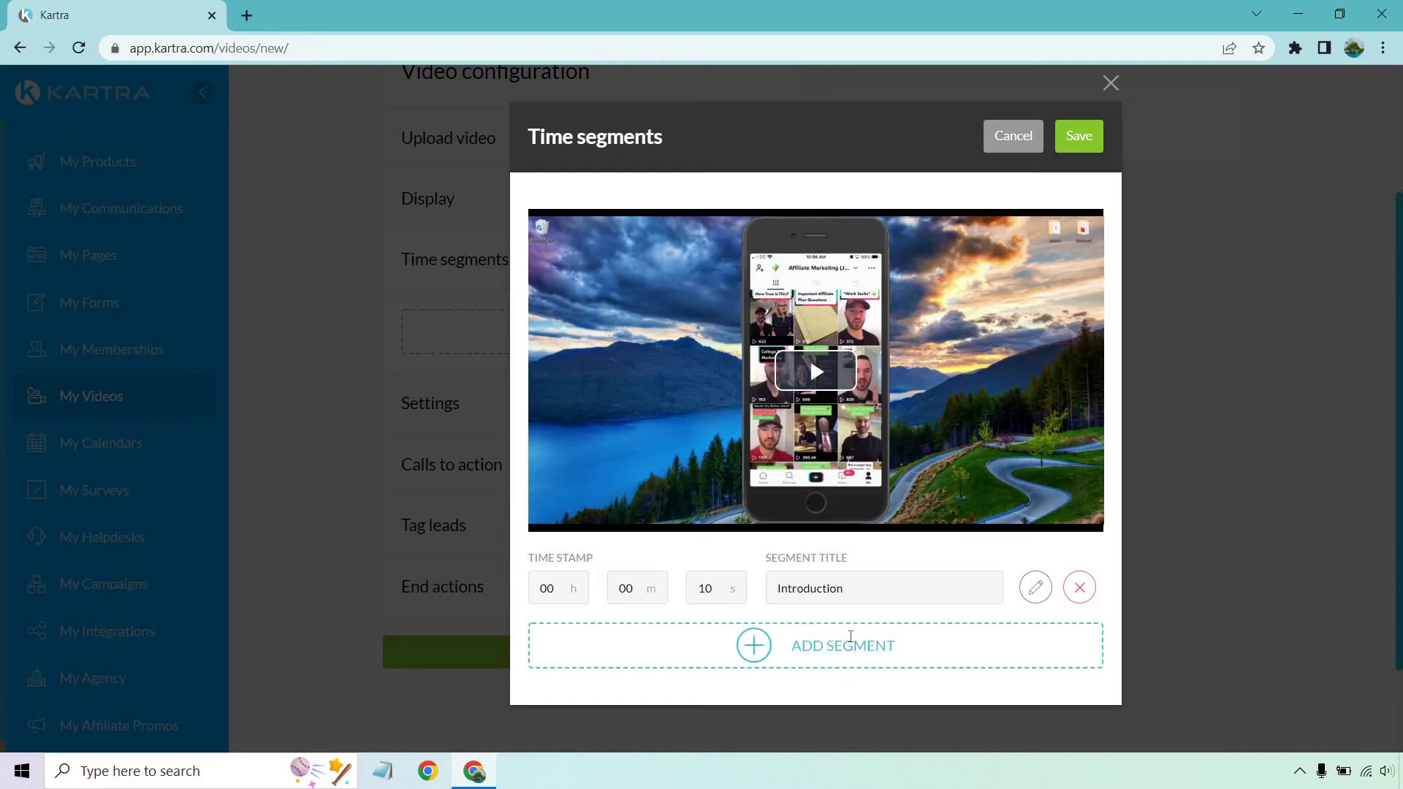
Add a second time segment at 5 minutes titled Ending and save the time segments
{"action": "left_click", "coordinate": [850, 649]}
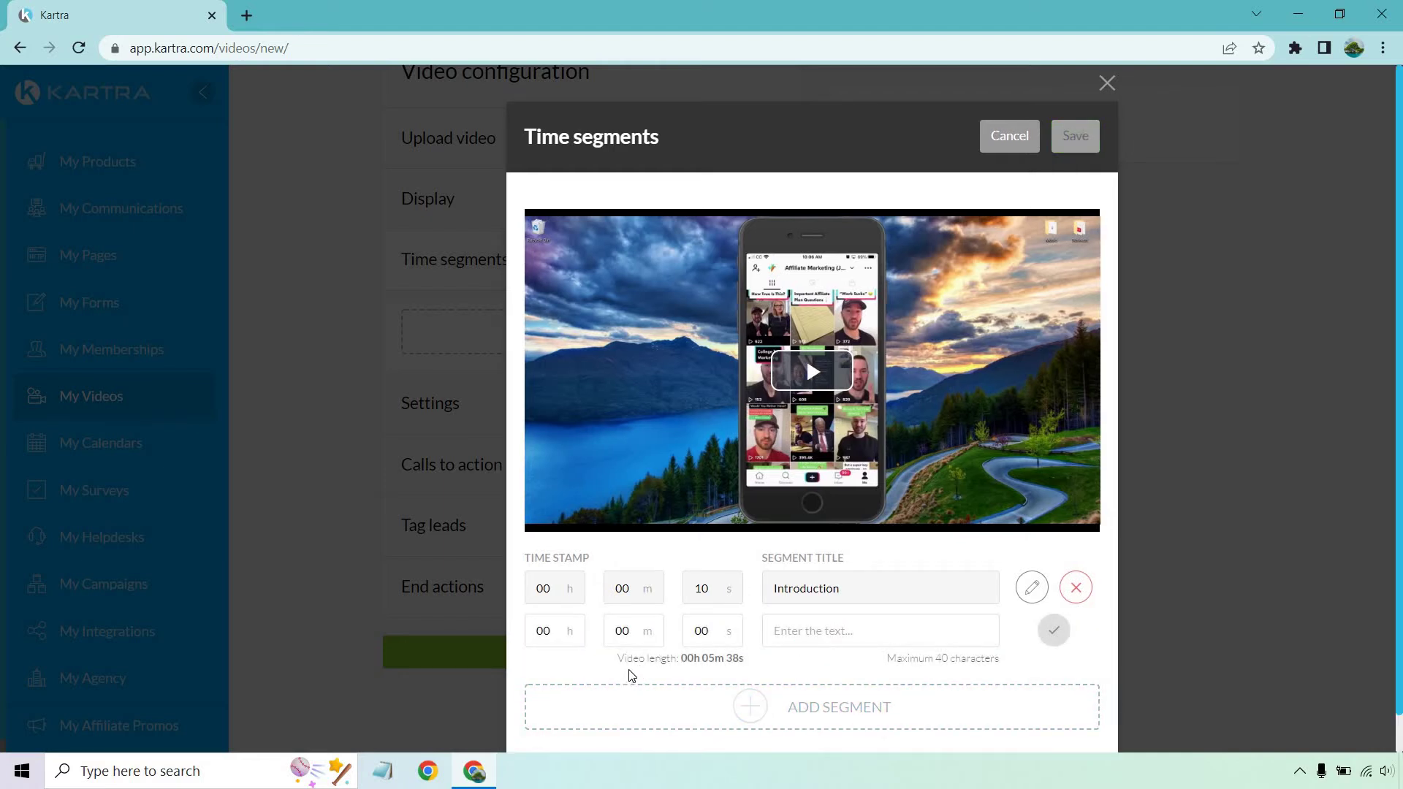
{"action": "left_click_drag", "start_coordinate": [626, 631], "coordinate": [635, 630]}
{"action": "left_click", "coordinate": [800, 632]}
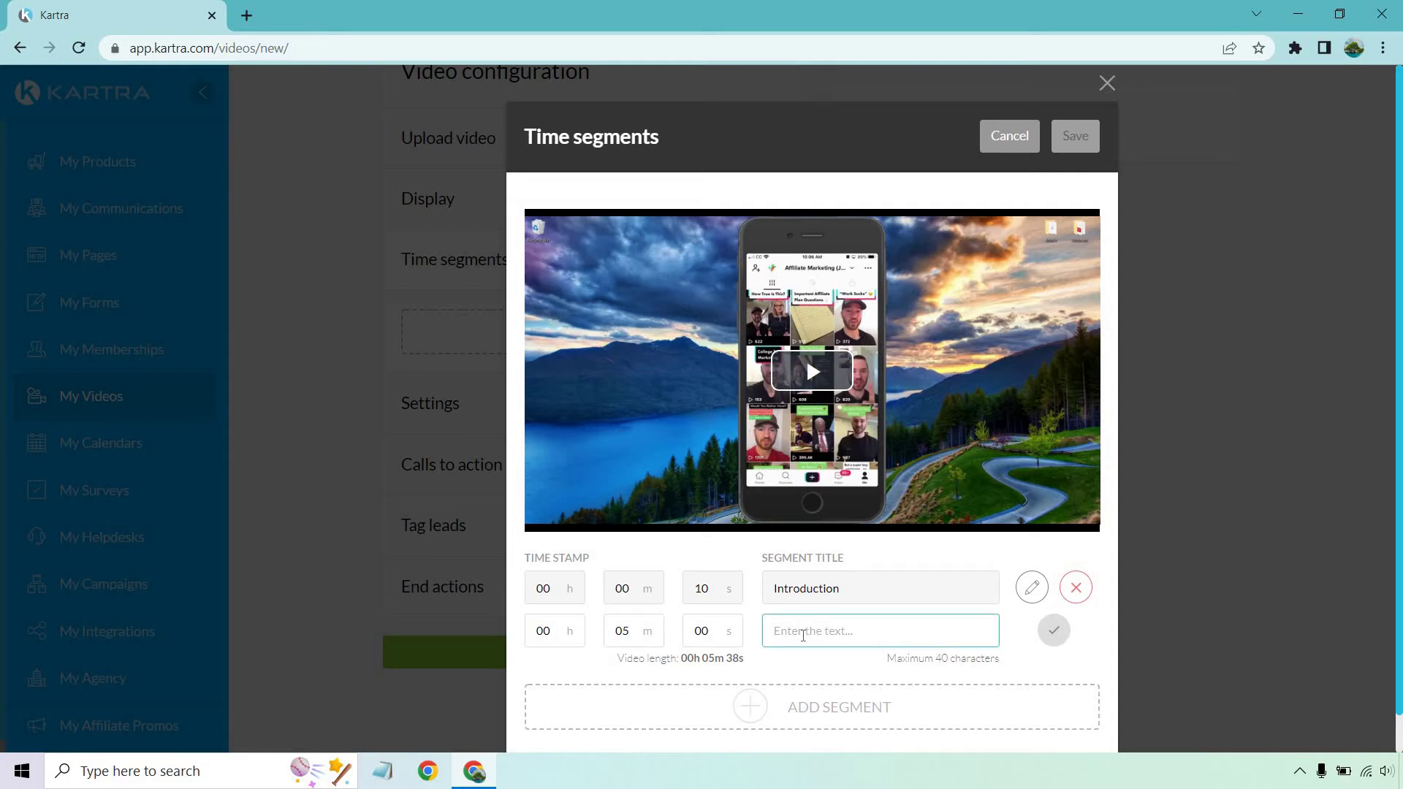
{"action": "type", "text": "Ending"}
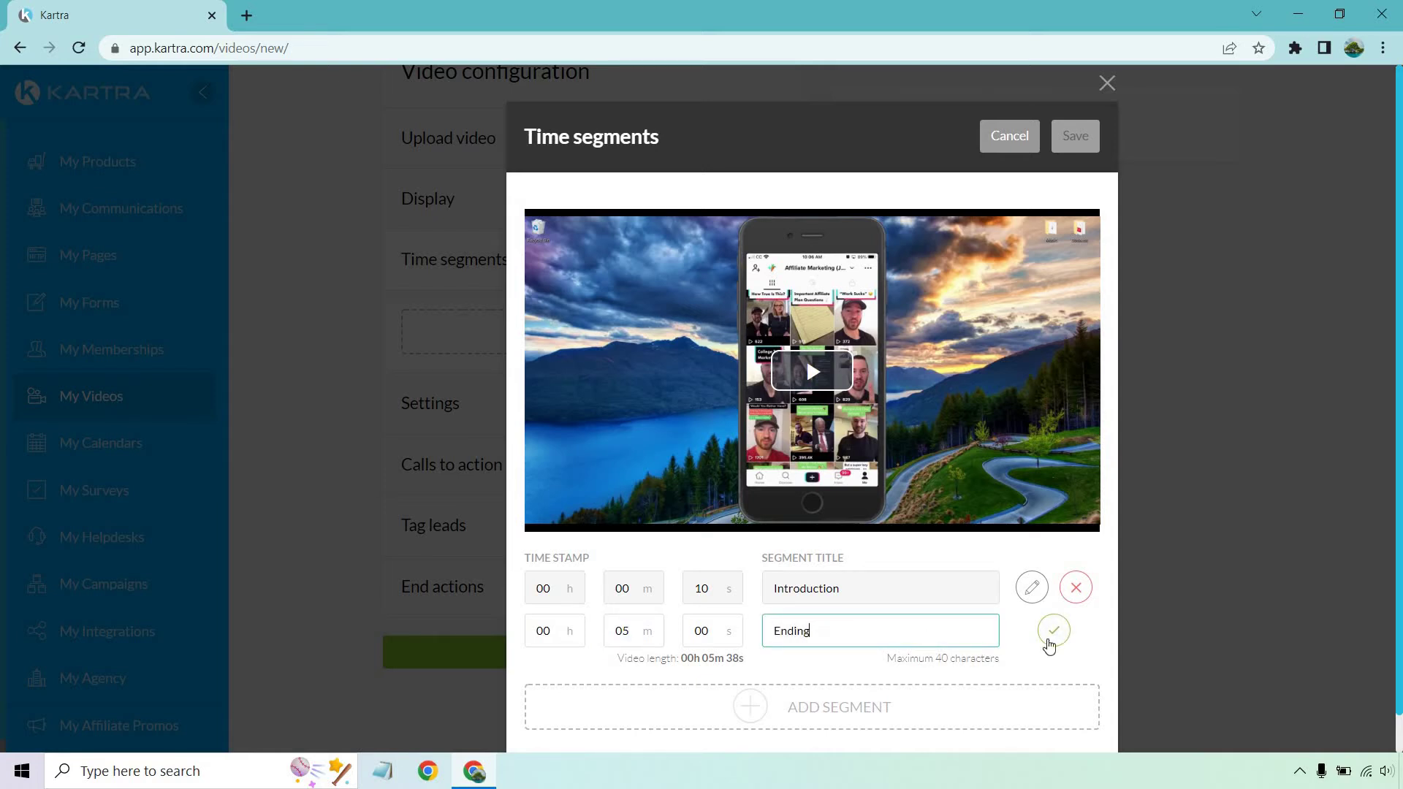
{"action": "left_click", "coordinate": [1053, 630]}
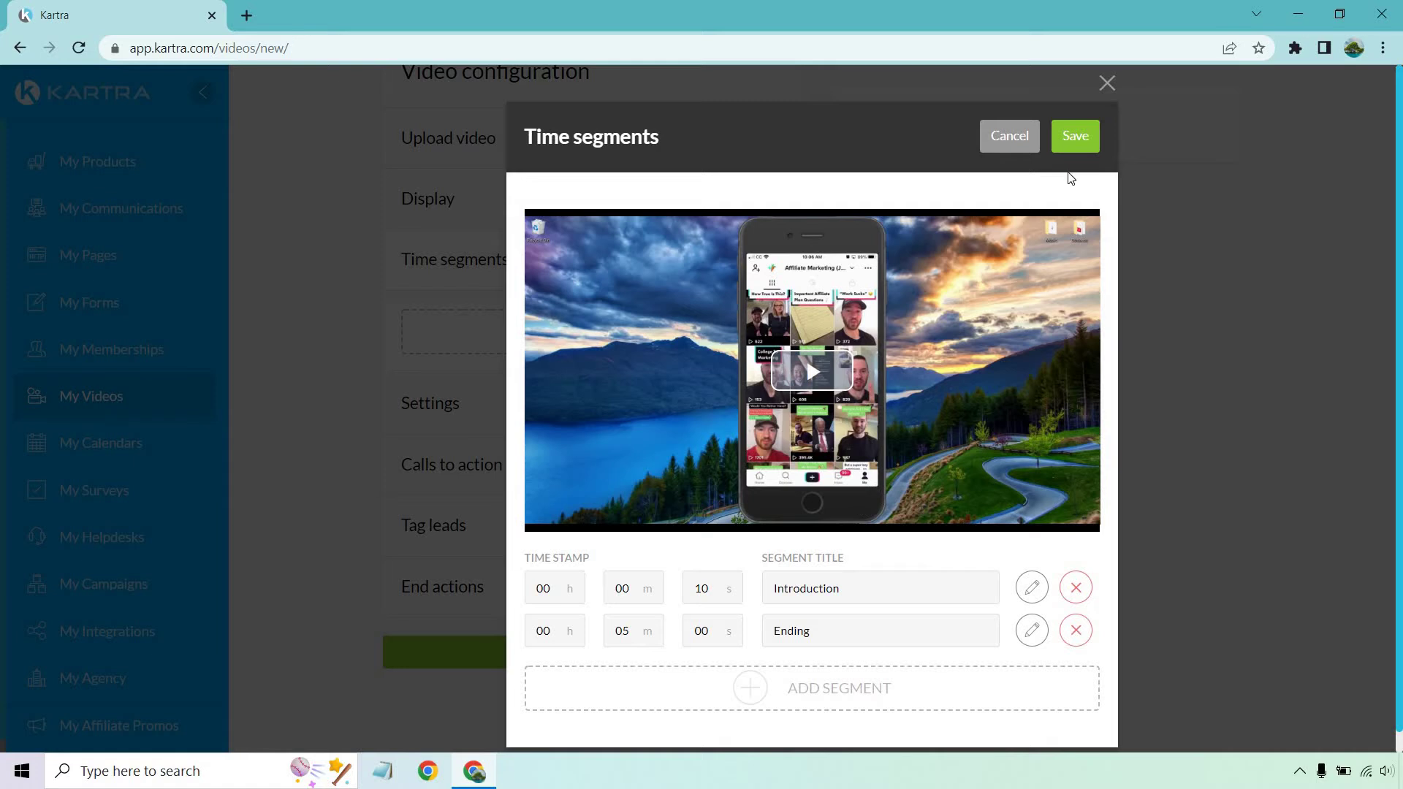
{"action": "left_click", "coordinate": [1071, 137]}
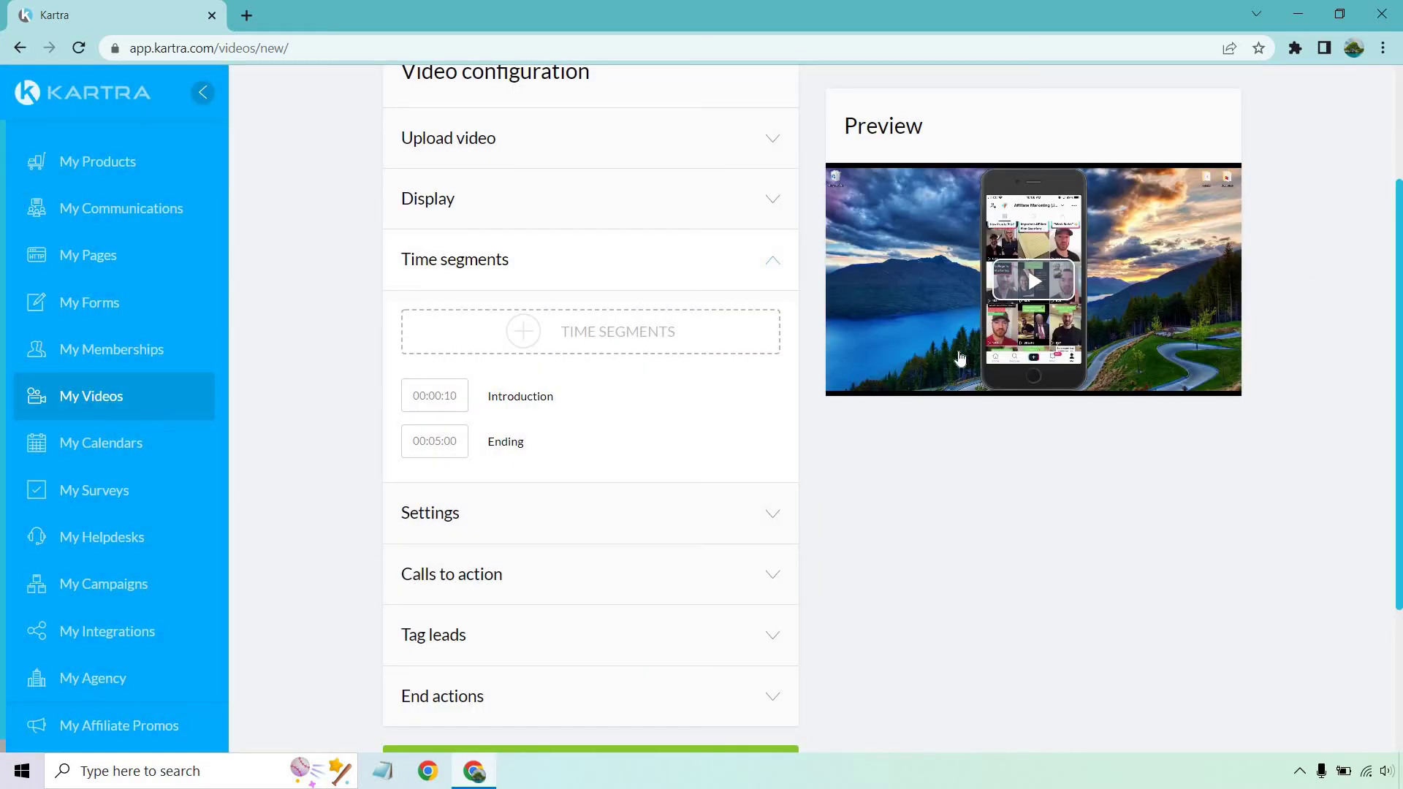
Play the preview briefly and check the time segment markers on the player's timeline
{"action": "left_click", "coordinate": [1066, 293]}
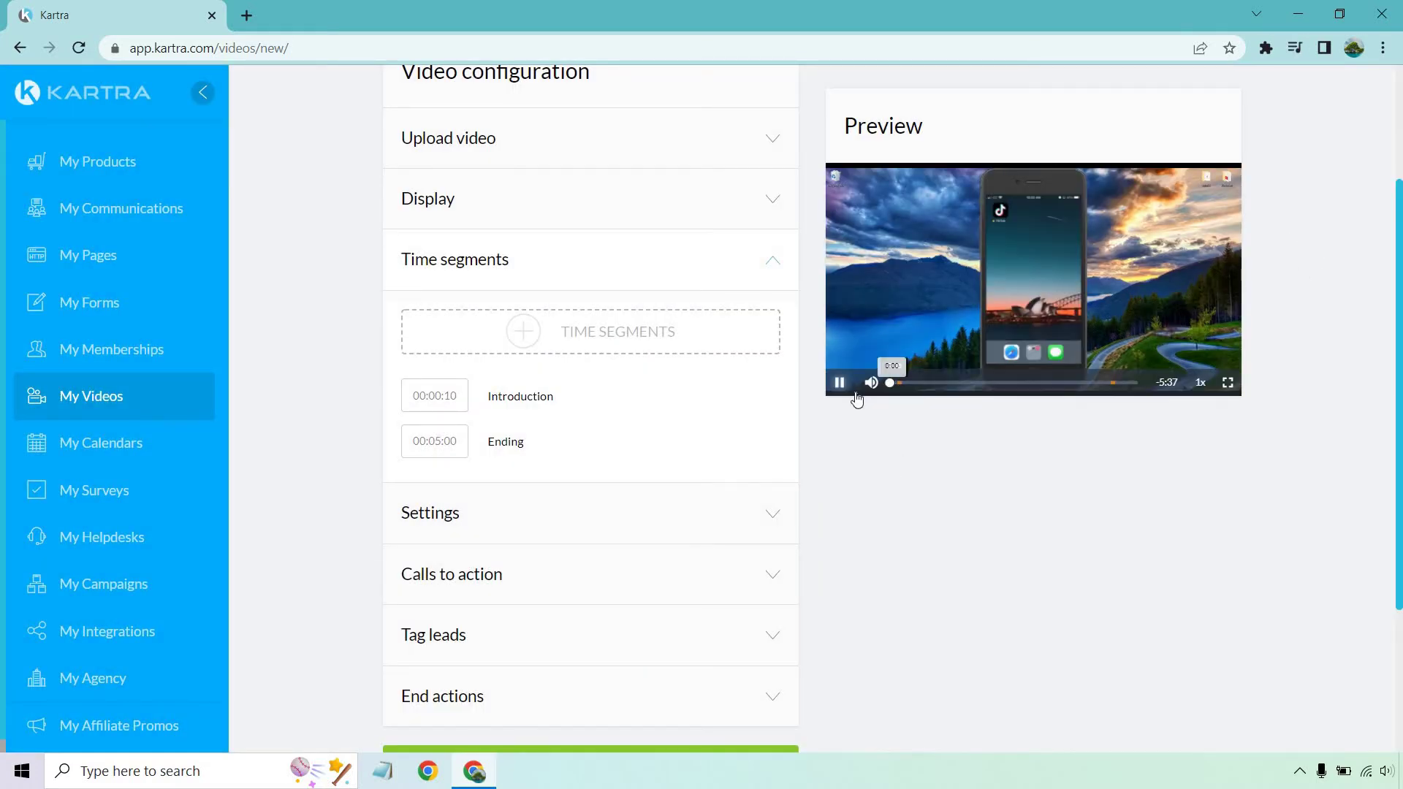
{"action": "left_click", "coordinate": [839, 383]}
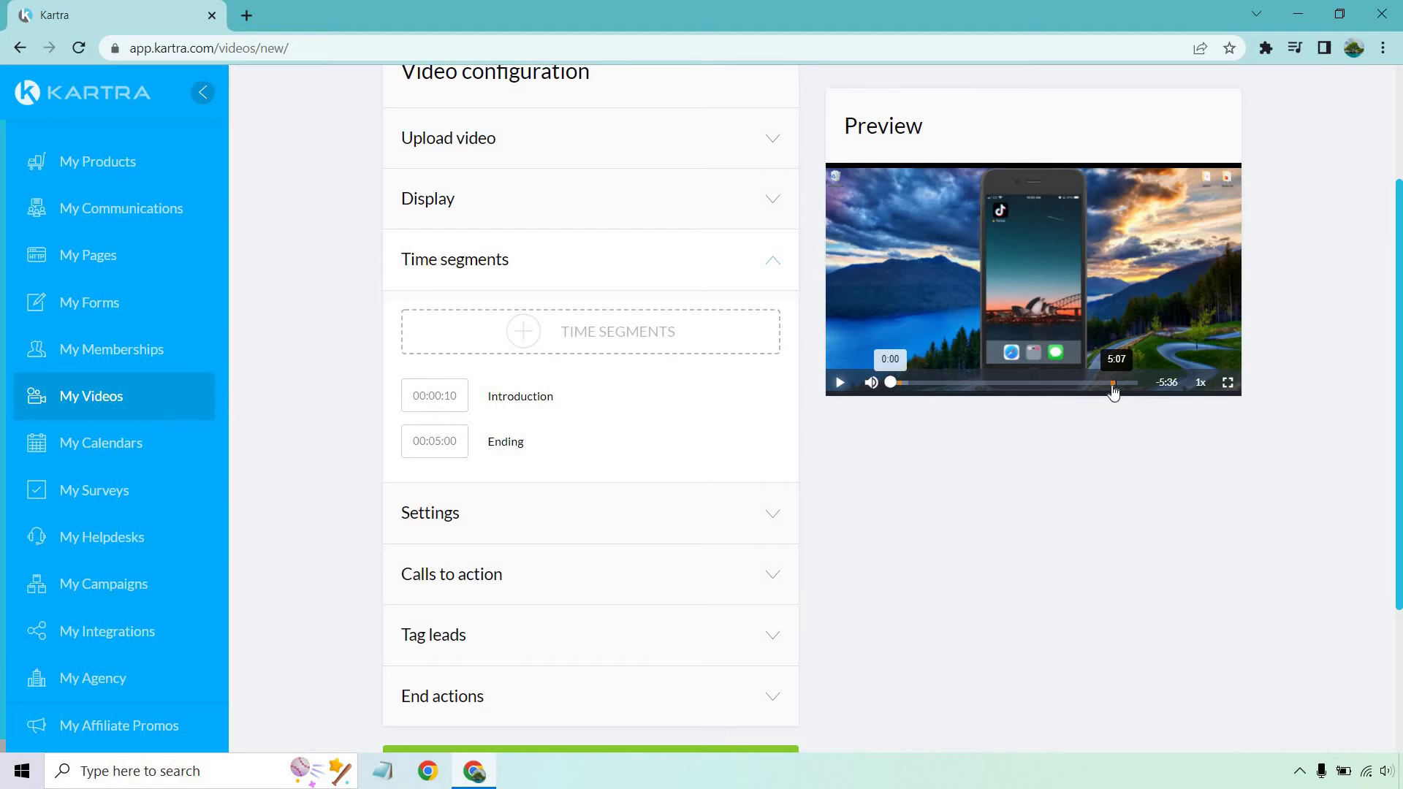
{"action": "left_click", "coordinate": [777, 266]}
Expand the video settings and examine the splash image, logo watermark and closed captions options
{"action": "left_click", "coordinate": [776, 321]}
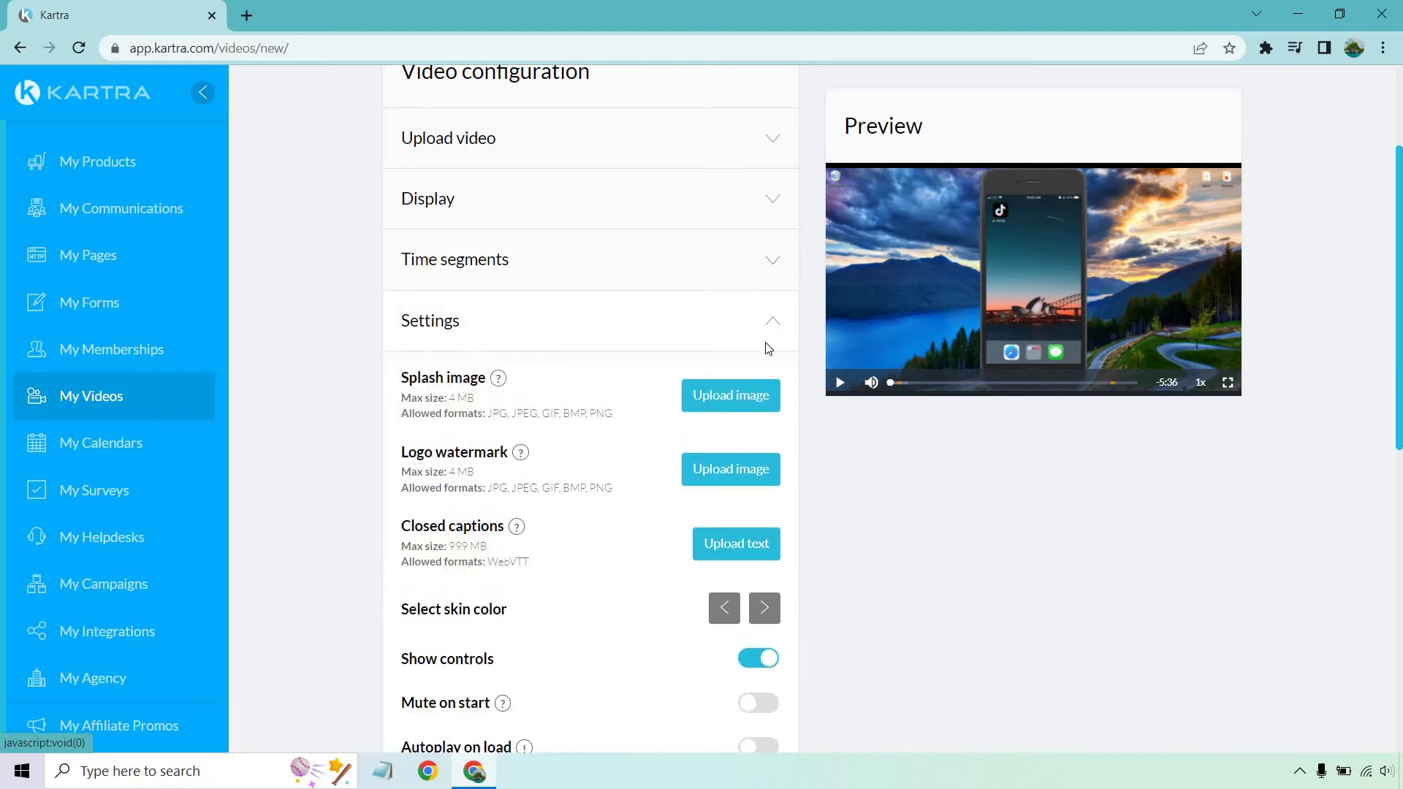
{"action": "scroll", "coordinate": [497, 296], "scroll_direction": "down", "scroll_amount": 1}
{"action": "mouse_move", "coordinate": [502, 285]}
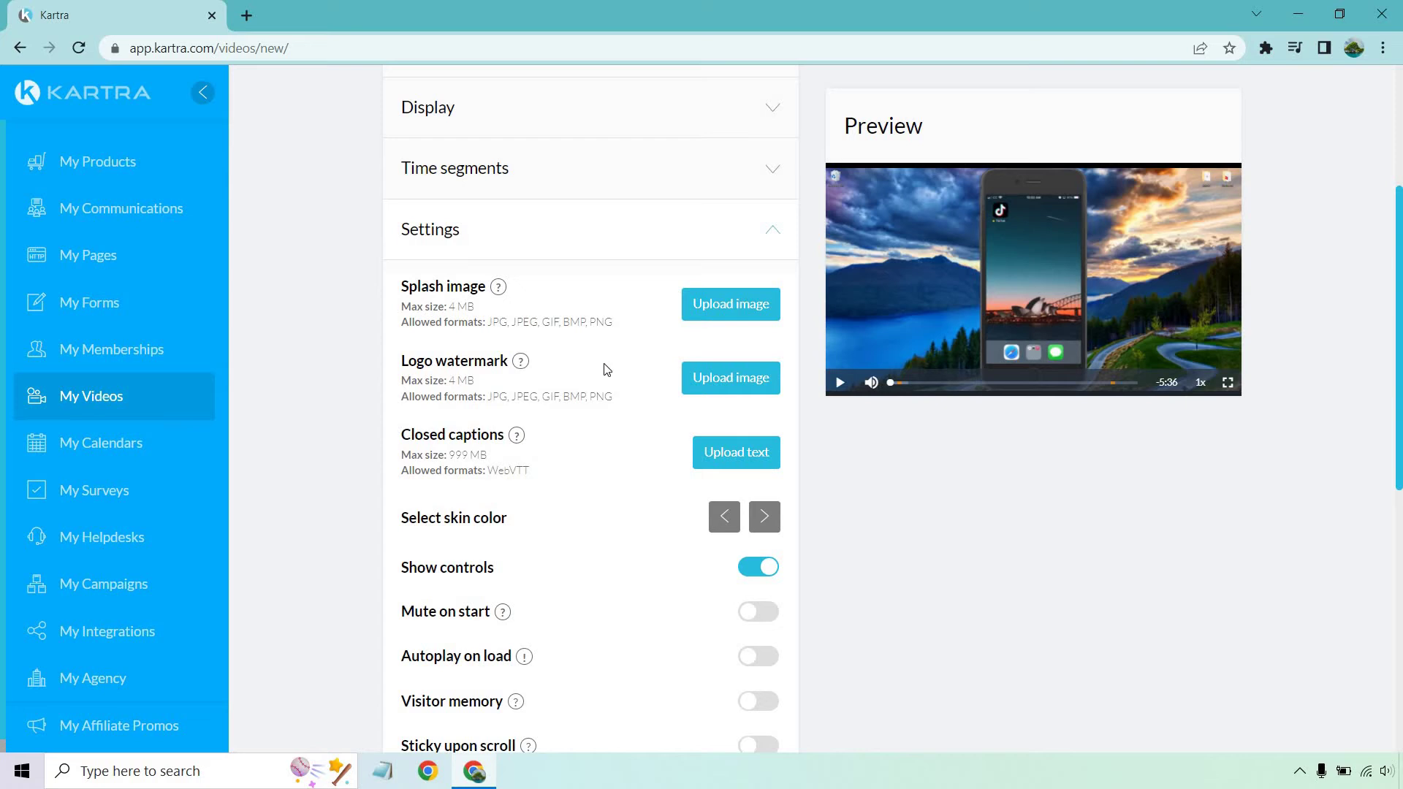
{"action": "scroll", "coordinate": [614, 367], "scroll_direction": "down", "scroll_amount": 1}
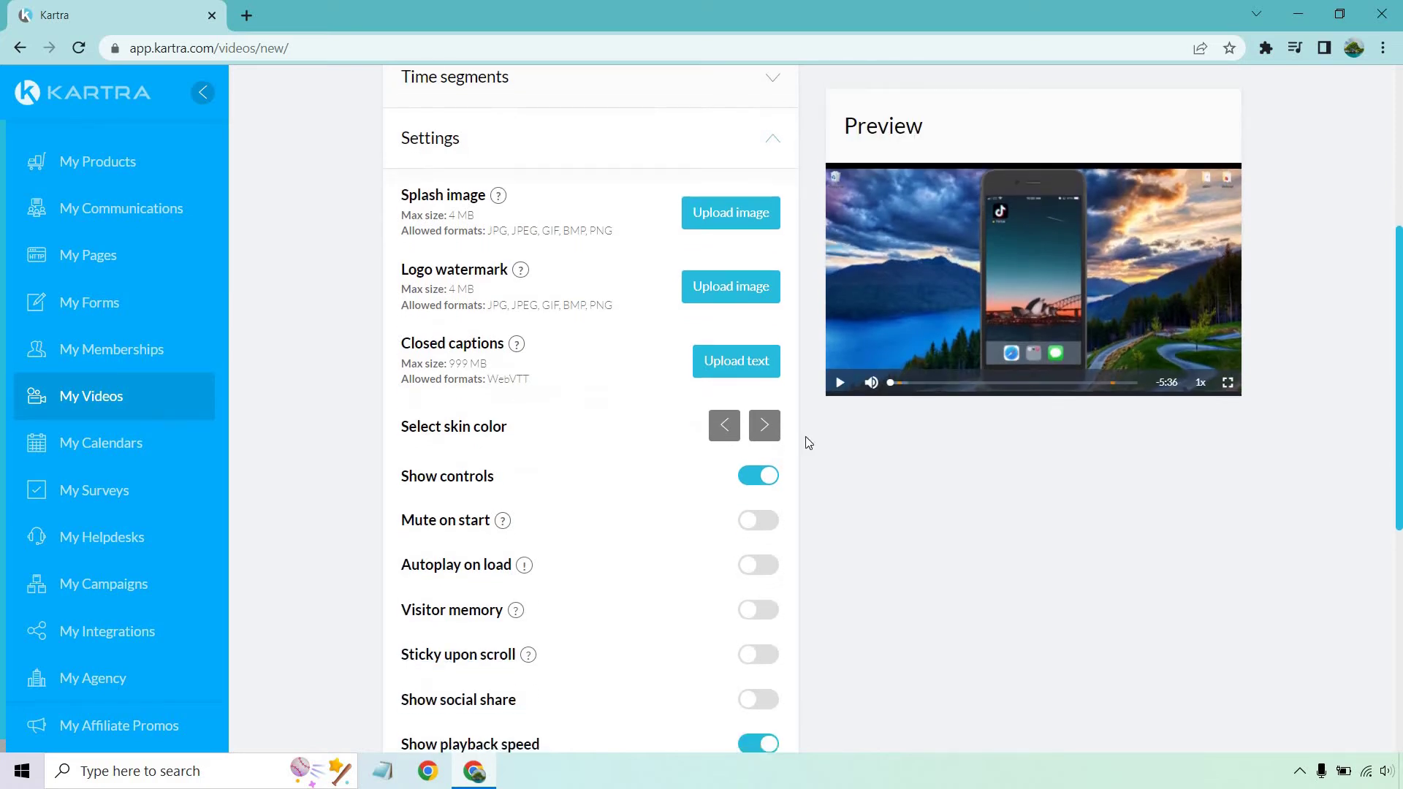
Cycle through the player skin colors in the preview and return to the original skin
{"action": "left_click", "coordinate": [765, 429]}
{"action": "left_click", "coordinate": [766, 432]}
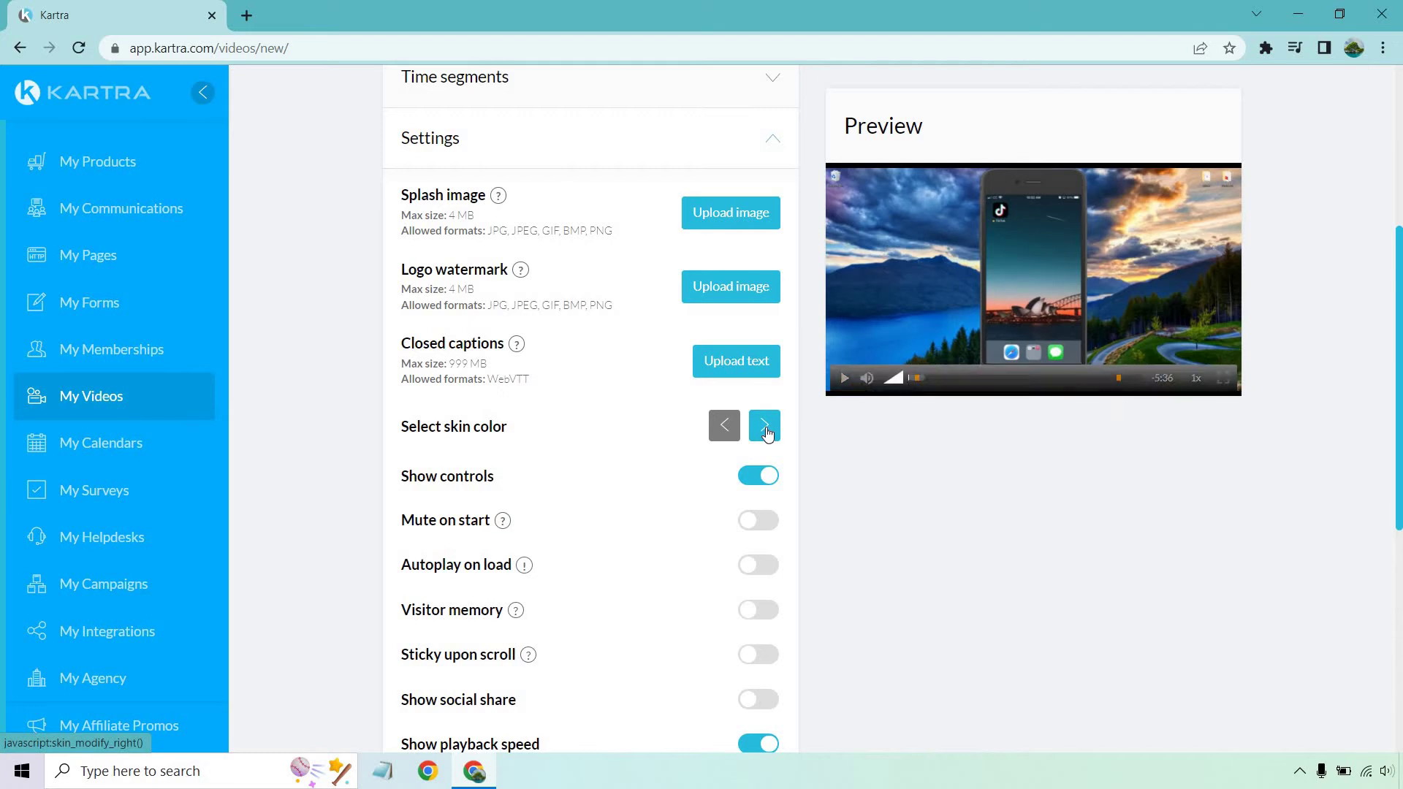
{"action": "left_click", "coordinate": [767, 433]}
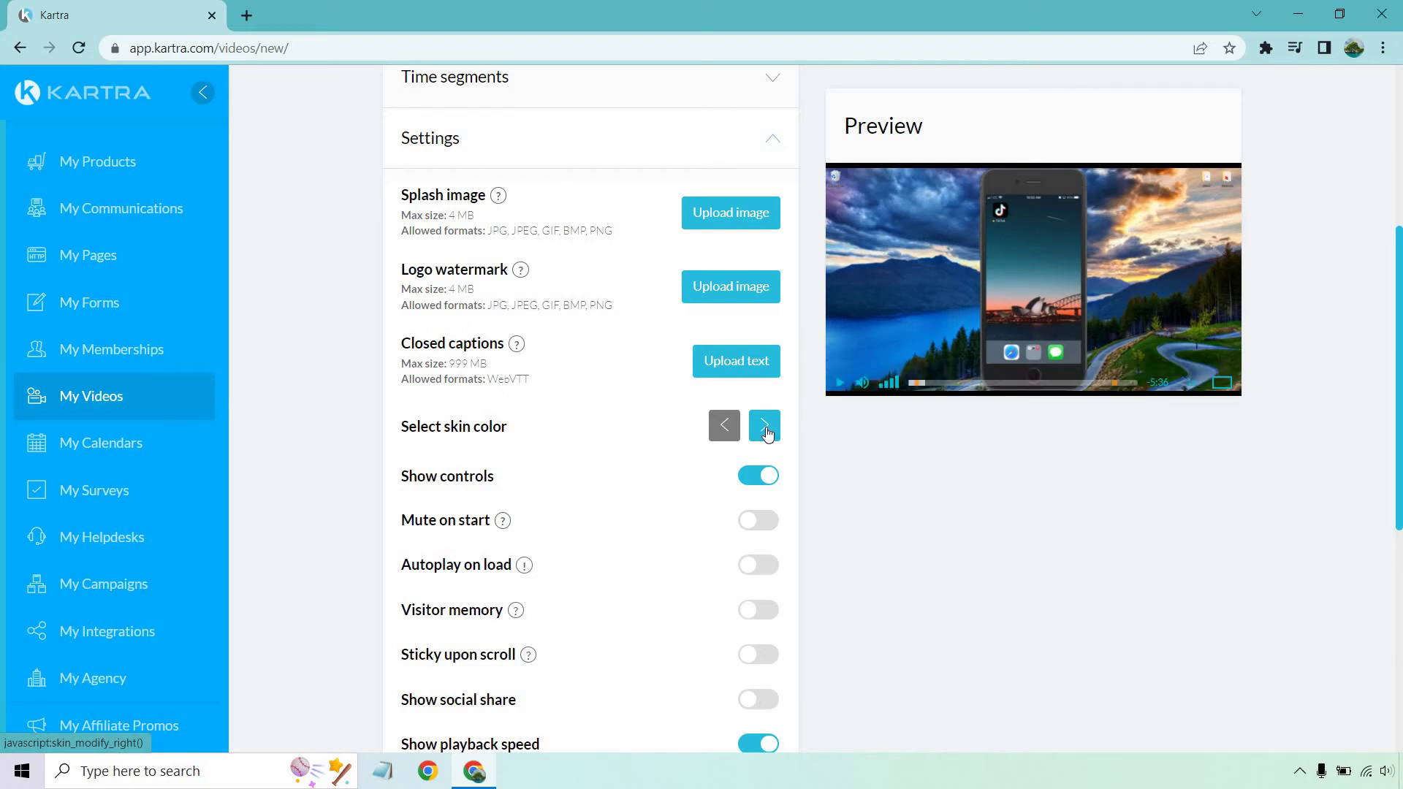
{"action": "left_click", "coordinate": [767, 433]}
{"action": "left_click", "coordinate": [767, 432]}
{"action": "left_click", "coordinate": [761, 437]}
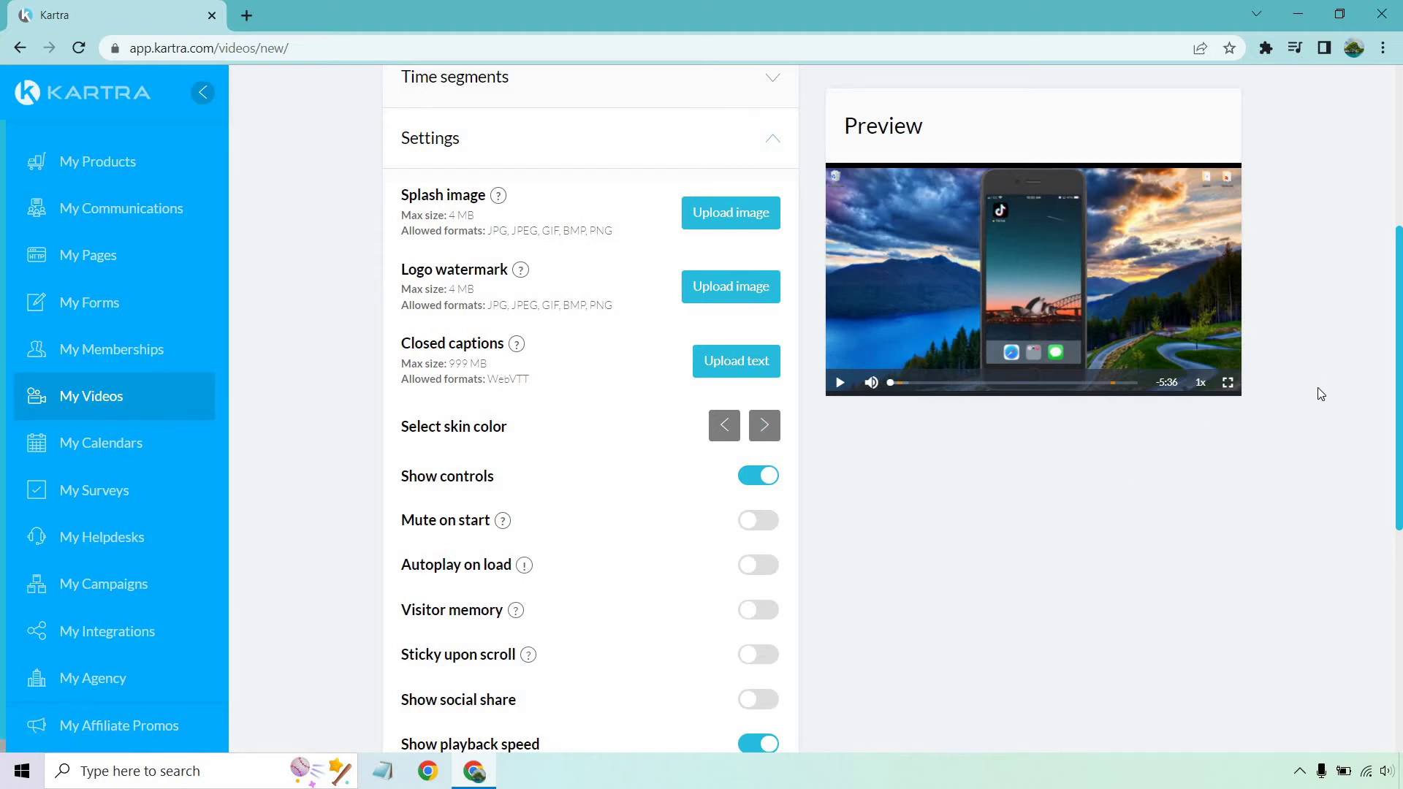
Turn on Visitor memory and Sticky upon scroll for the video, and collapse the settings
{"action": "scroll", "coordinate": [1265, 472], "scroll_direction": "down", "scroll_amount": 1}
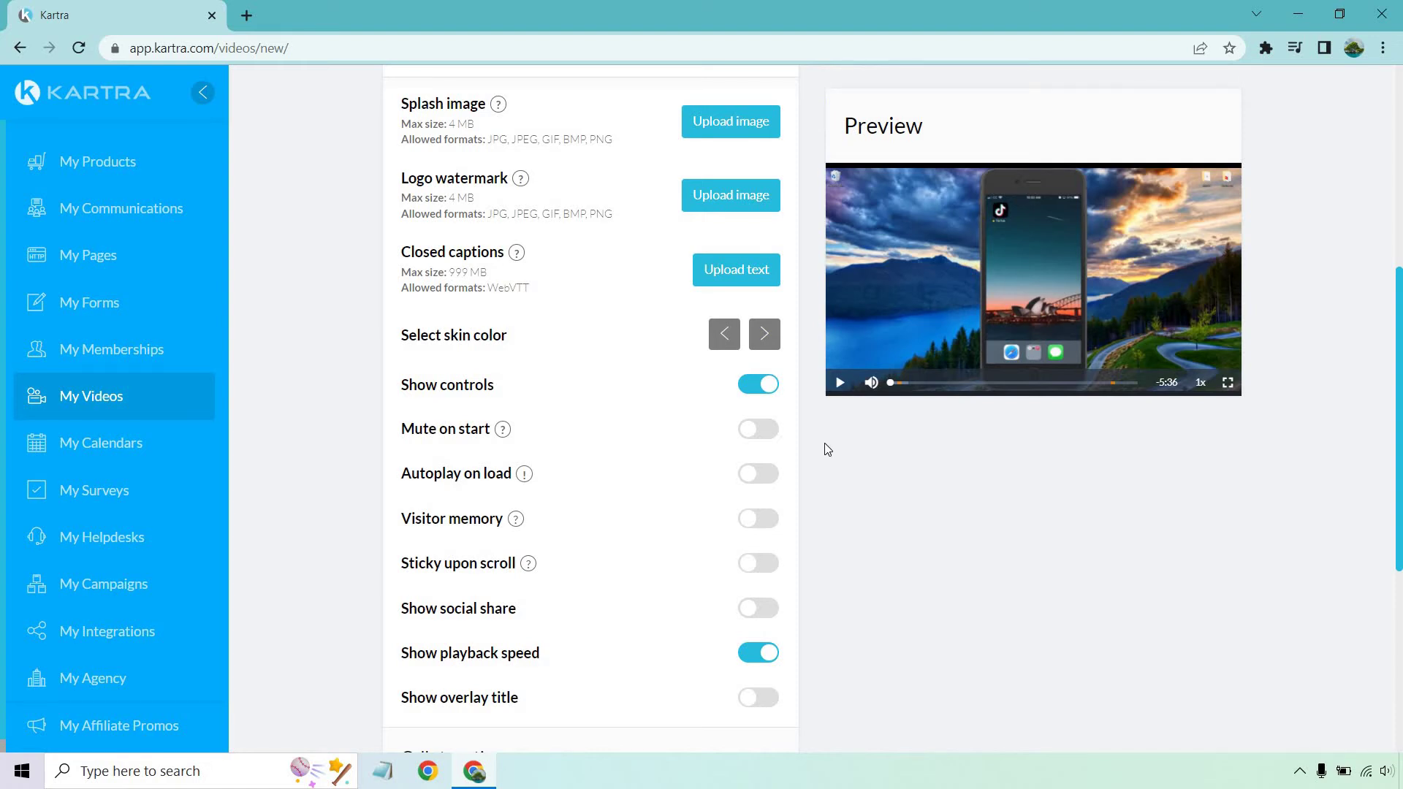
{"action": "mouse_move", "coordinate": [517, 521]}
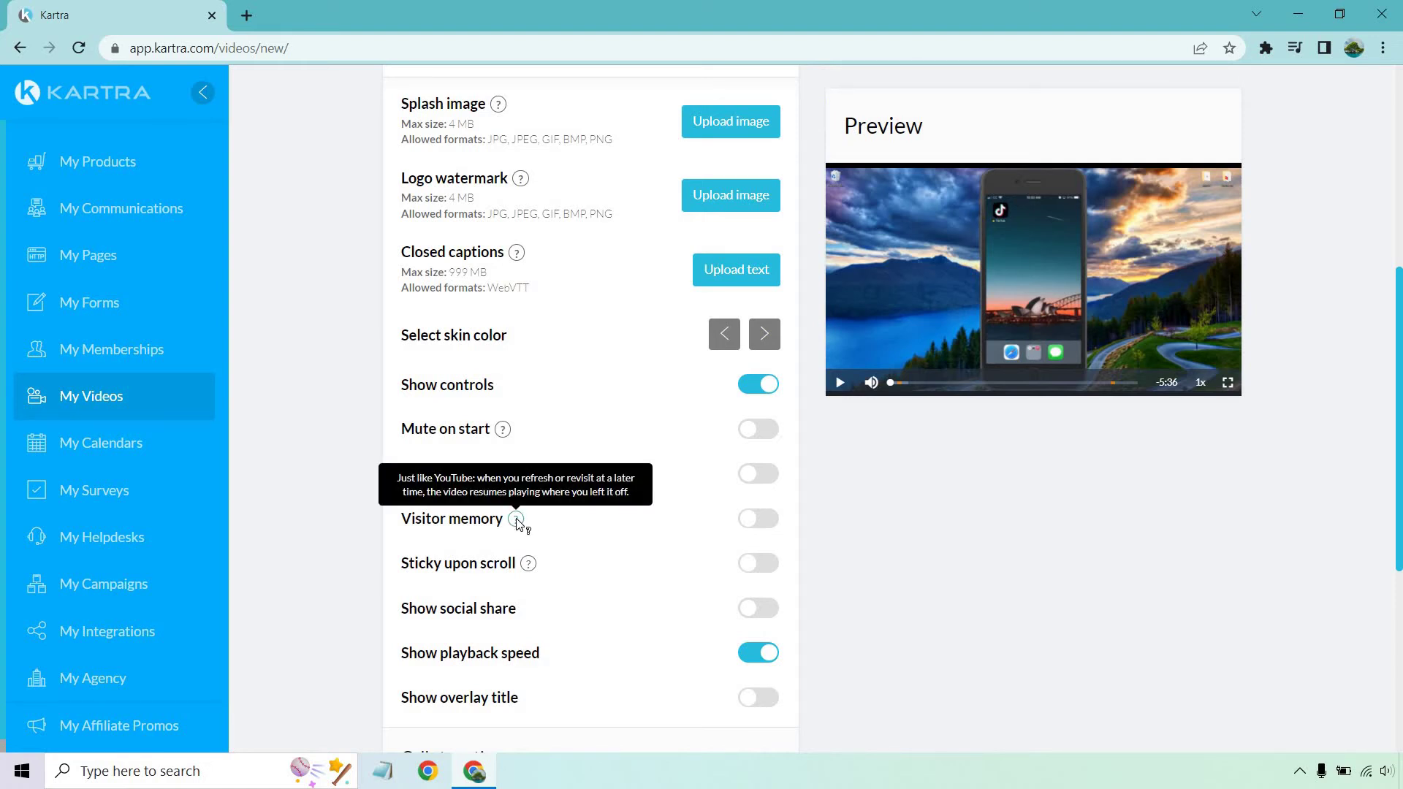
{"action": "left_click", "coordinate": [753, 525]}
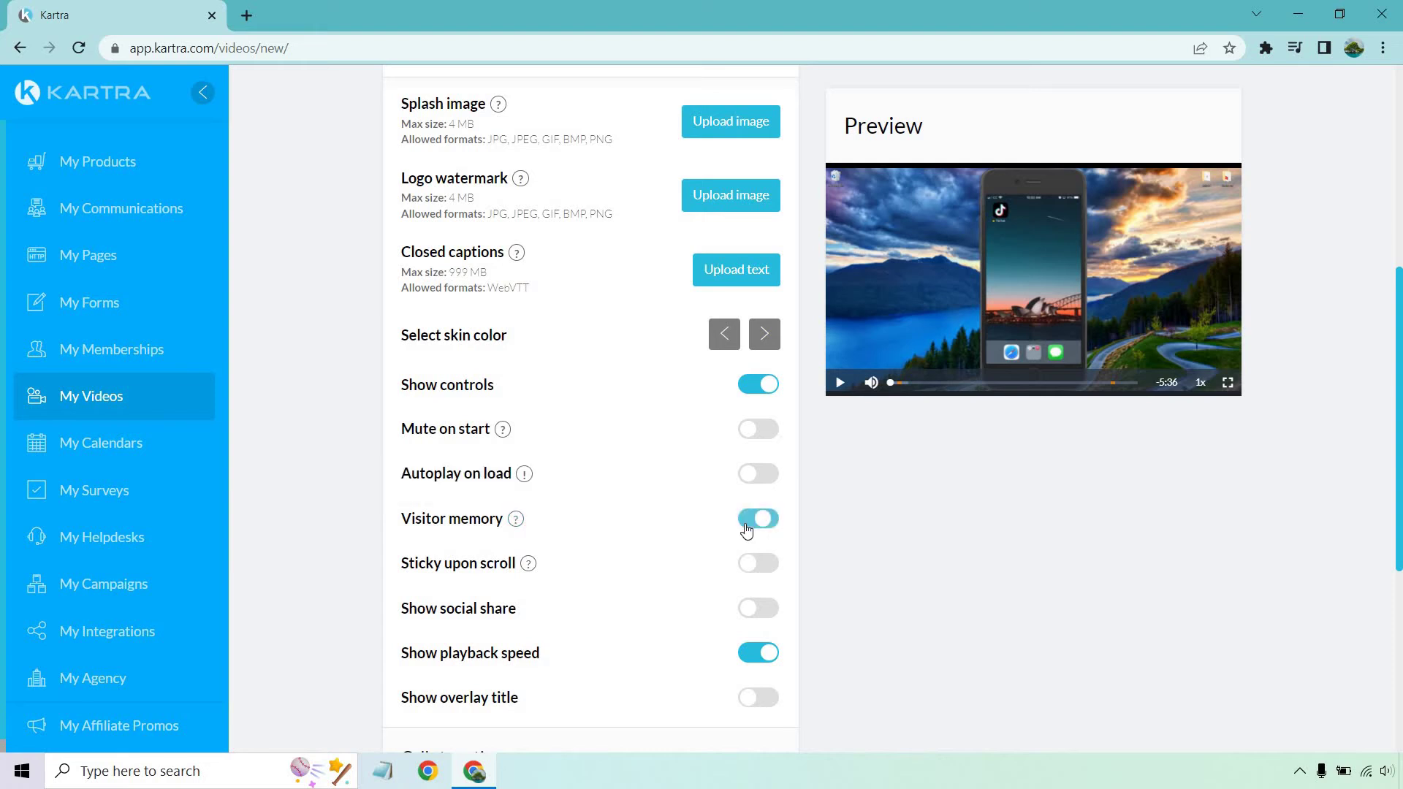
{"action": "scroll", "coordinate": [1323, 468], "scroll_direction": "up", "scroll_amount": 4}
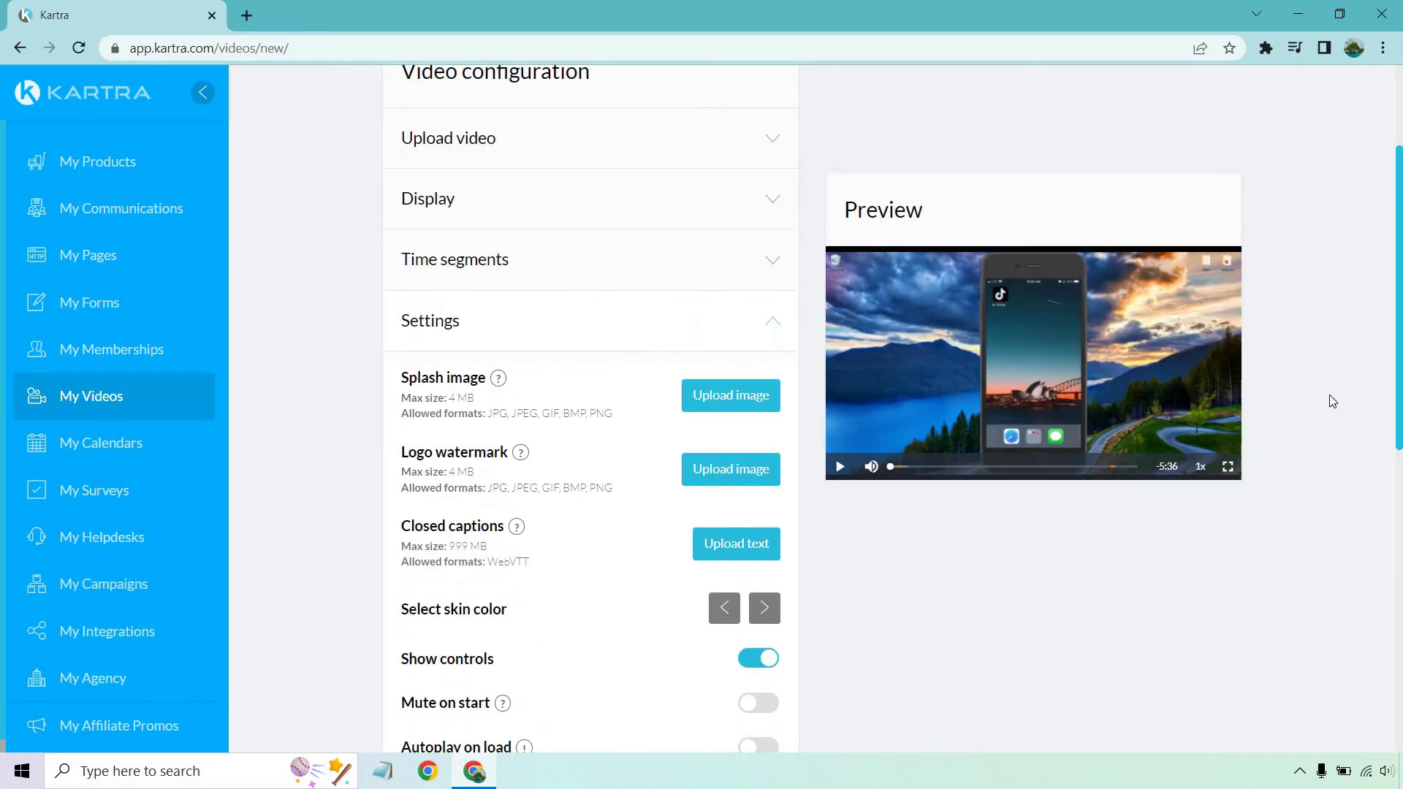
{"action": "scroll", "coordinate": [1306, 256], "scroll_direction": "down", "scroll_amount": 3}
{"action": "scroll", "coordinate": [1309, 260], "scroll_direction": "down", "scroll_amount": 1}
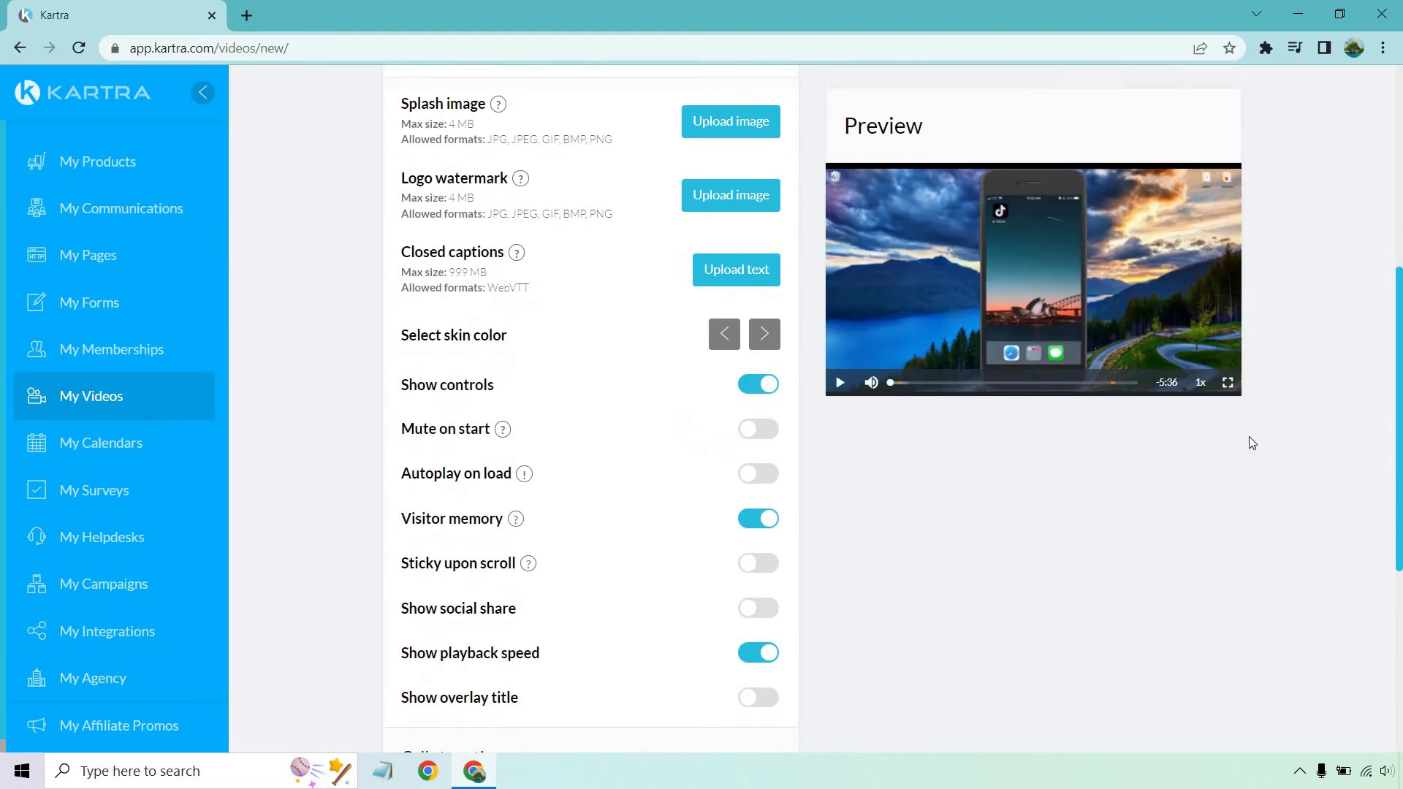
{"action": "left_click", "coordinate": [755, 571]}
{"action": "scroll", "coordinate": [1032, 550], "scroll_direction": "down", "scroll_amount": 1}
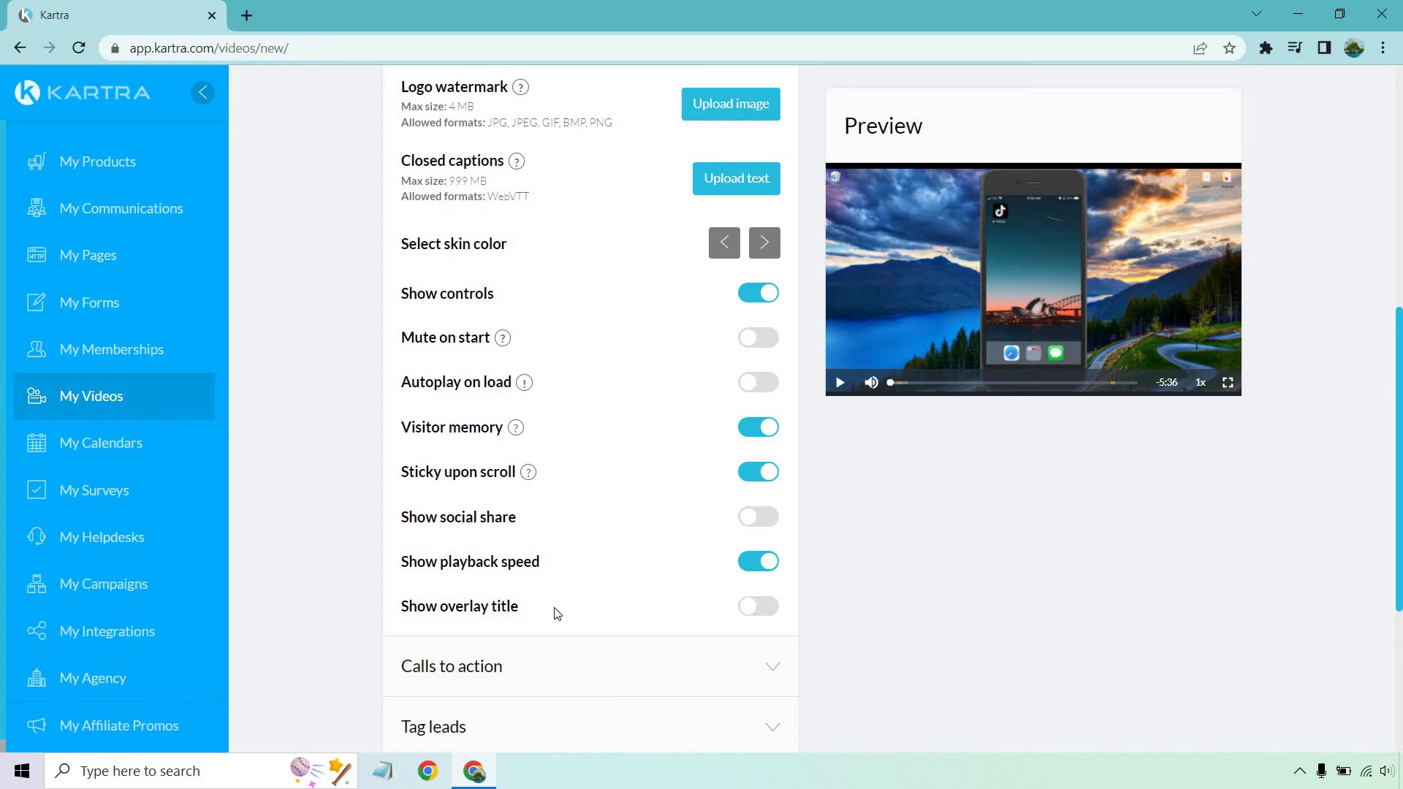
{"action": "scroll", "coordinate": [614, 492], "scroll_direction": "up", "scroll_amount": 3}
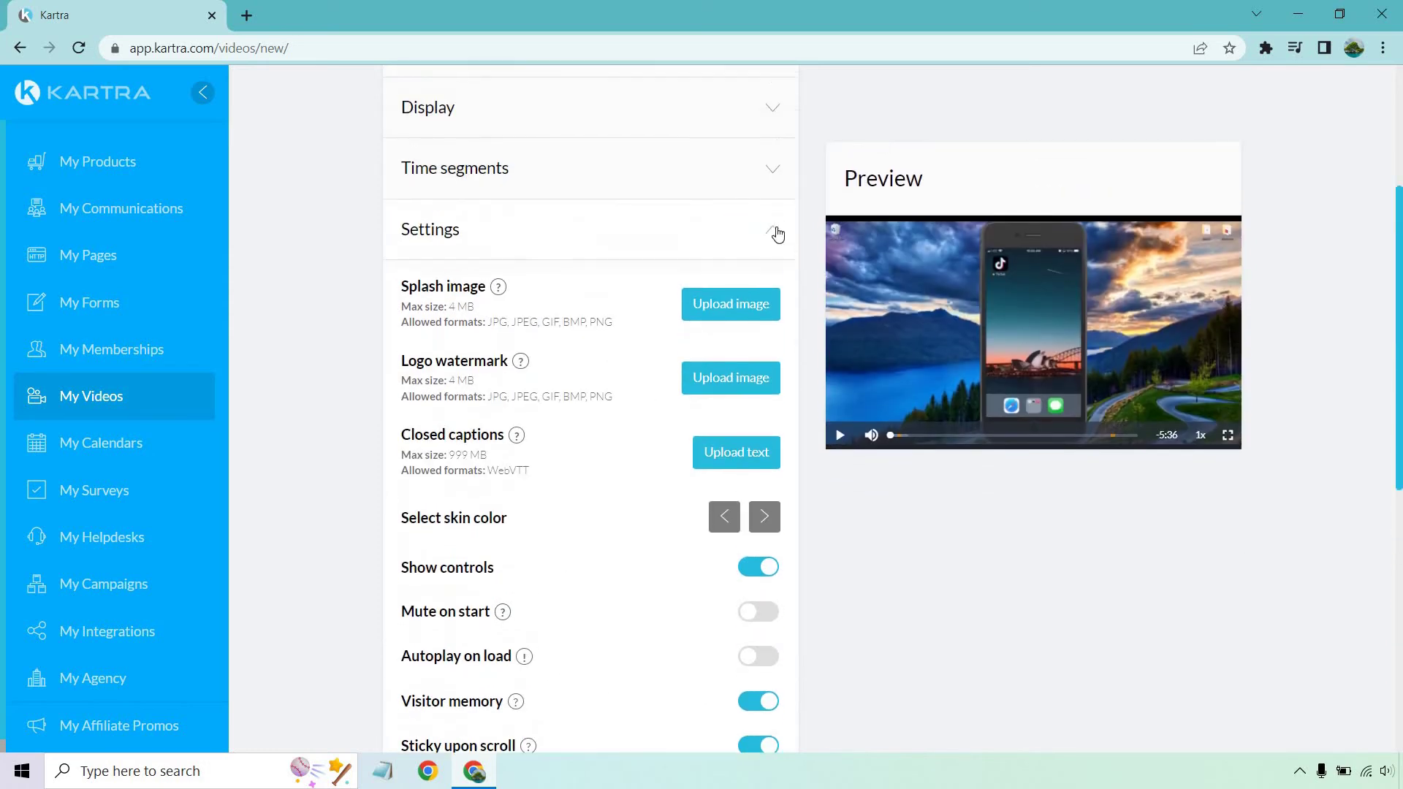
{"action": "left_click", "coordinate": [774, 235]}
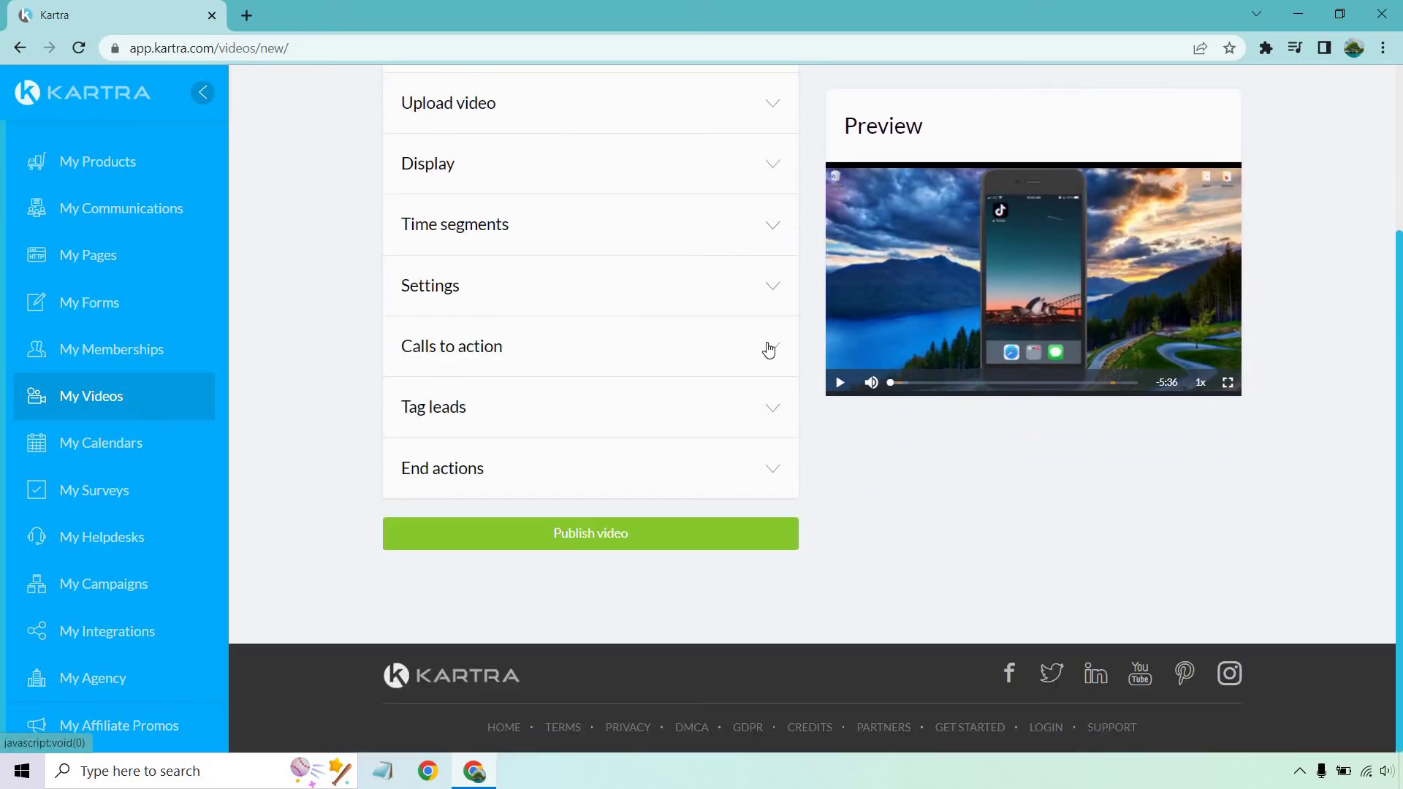
Start a new Caption + Button call to action for the video
{"action": "left_click", "coordinate": [769, 348]}
{"action": "left_click", "coordinate": [667, 417]}
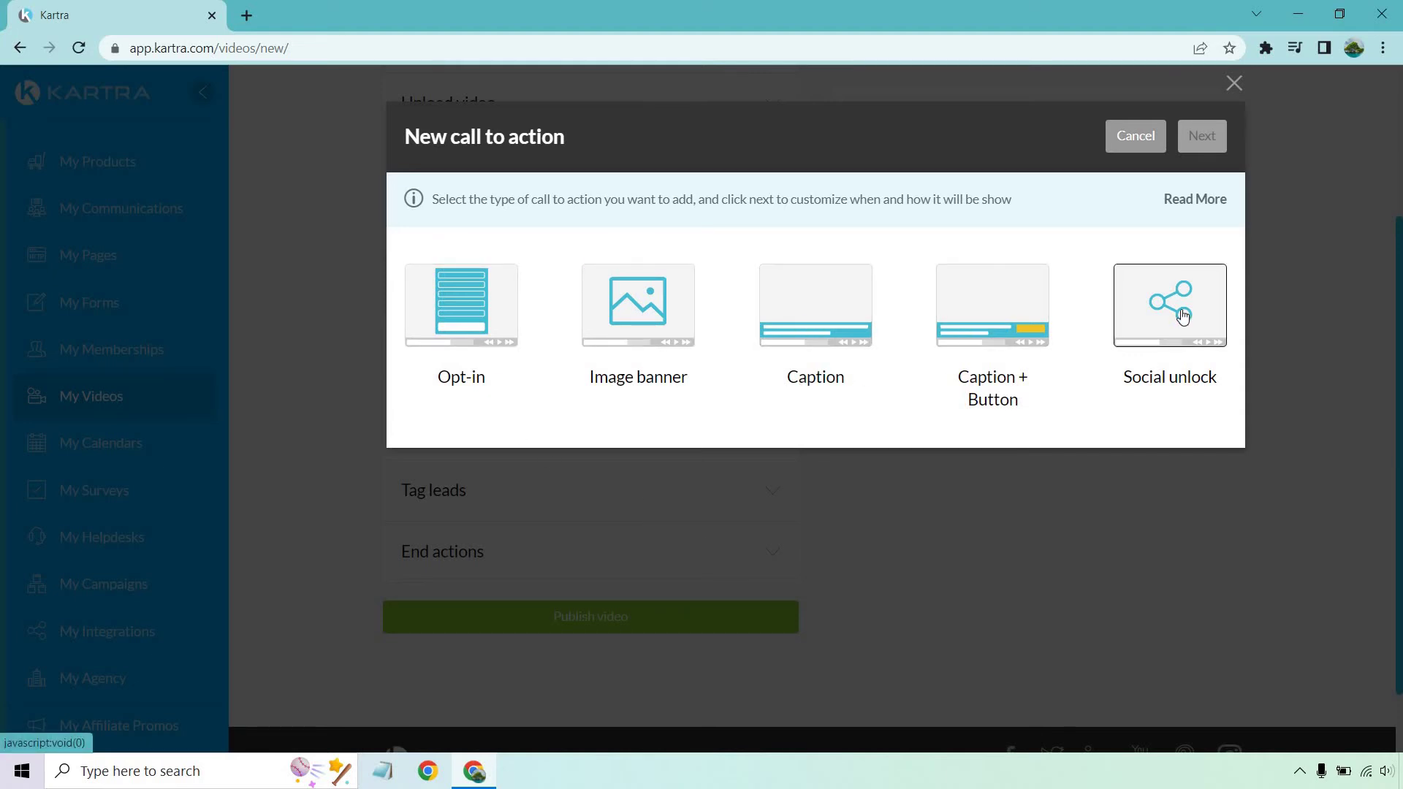
{"action": "left_click", "coordinate": [980, 305]}
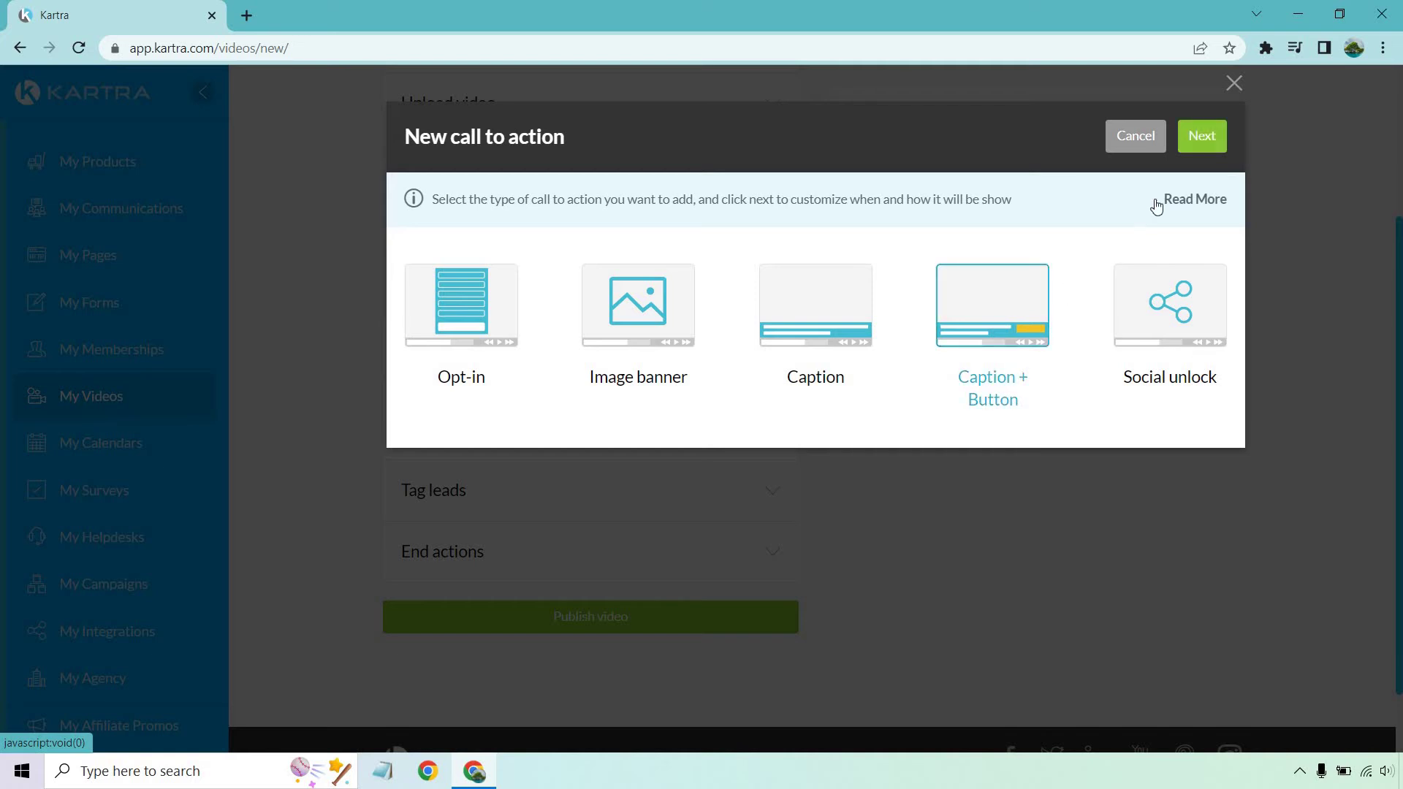
{"action": "left_click", "coordinate": [1202, 136]}
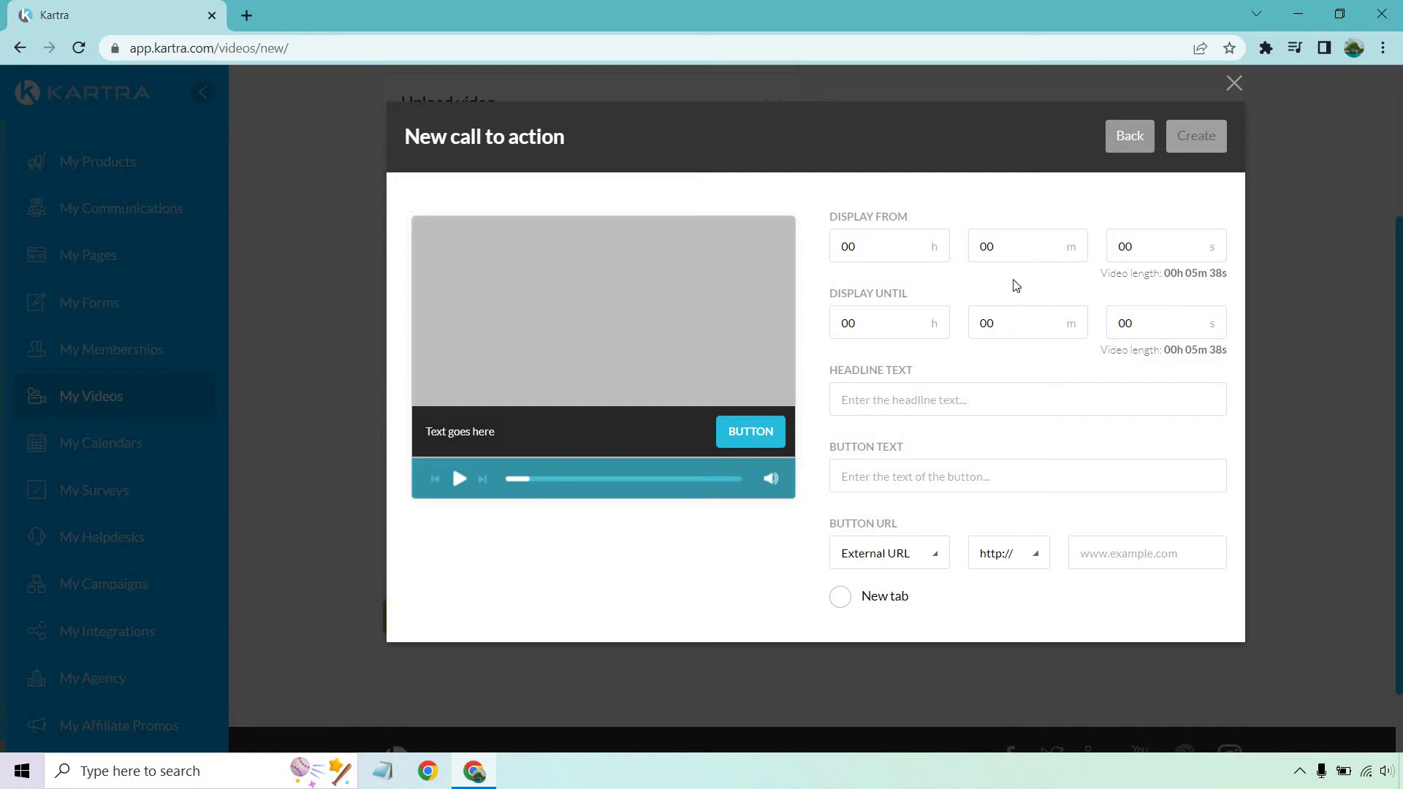
Set the call to action to display from 10 seconds until 12 seconds
{"action": "key", "text": "Tab"}
{"action": "type", "text": "10"}
{"action": "left_click_drag", "start_coordinate": [1149, 320], "coordinate": [1106, 319]}
{"action": "type", "text": "12"}
{"action": "left_click", "coordinate": [1196, 210]}
Enter "Check Out My Free Gift" as the call to action's headline and "Click Here" as its button text
{"action": "left_click", "coordinate": [961, 400]}
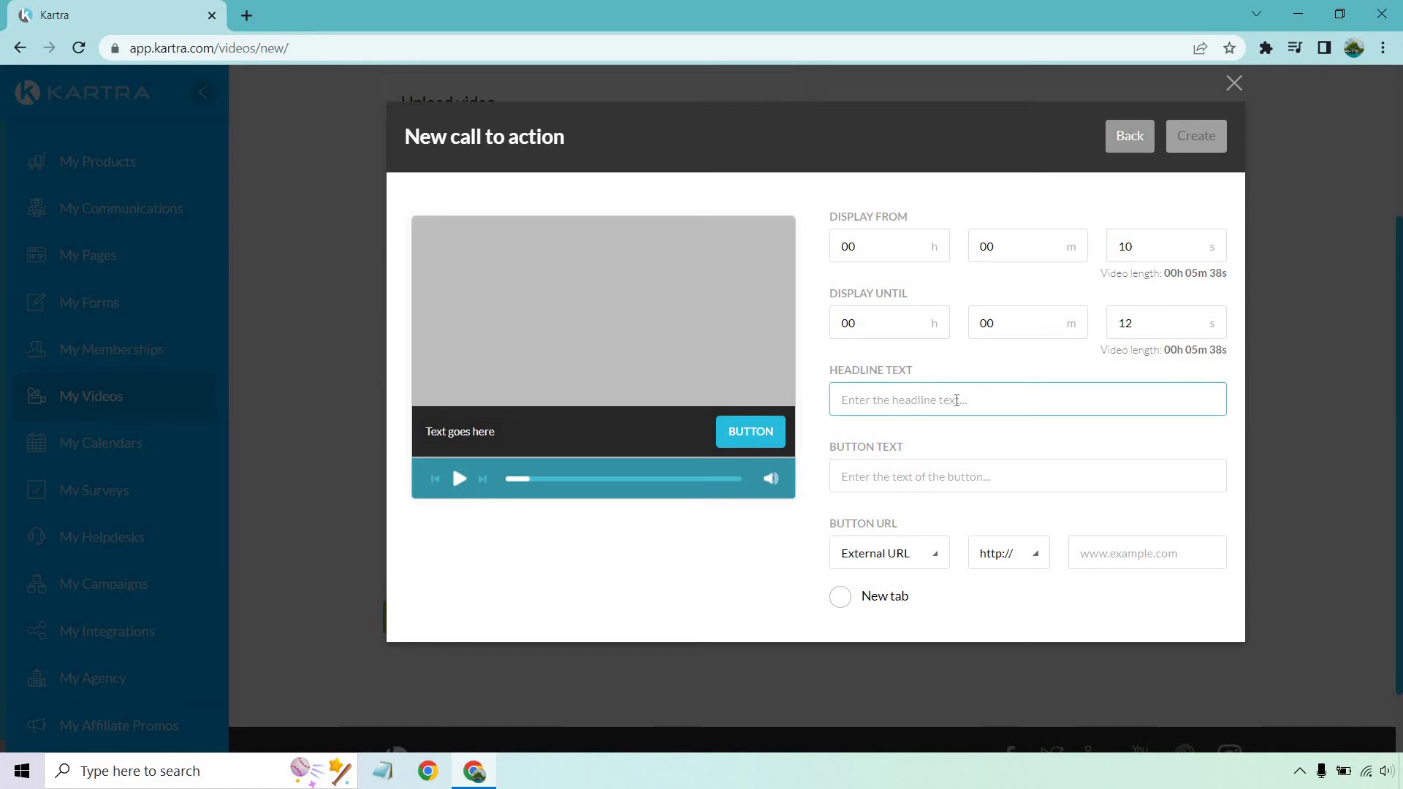
{"action": "type", "text": "Check Out "}
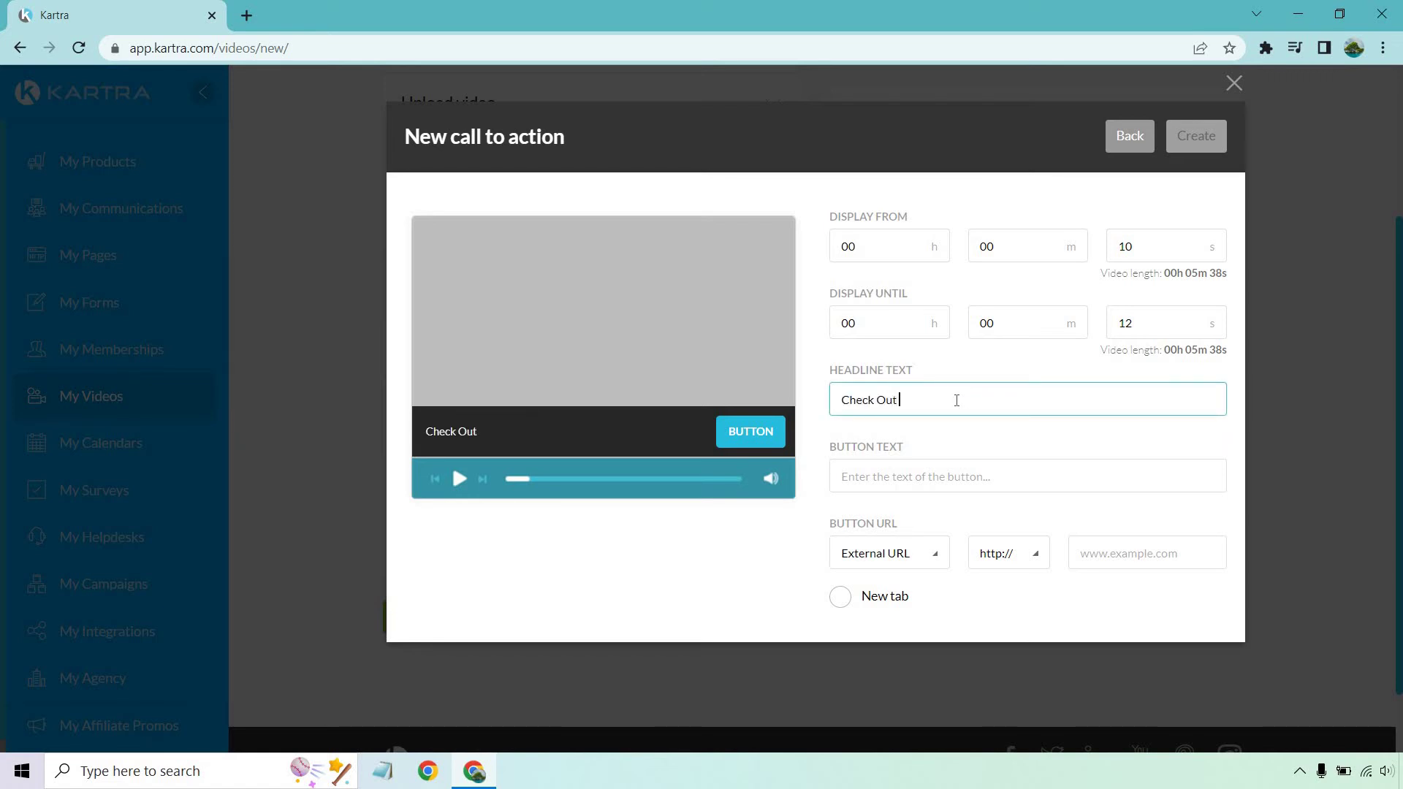
{"action": "type", "text": "My Free Gift"}
{"action": "left_click", "coordinate": [963, 472]}
{"action": "type", "text": "C"}
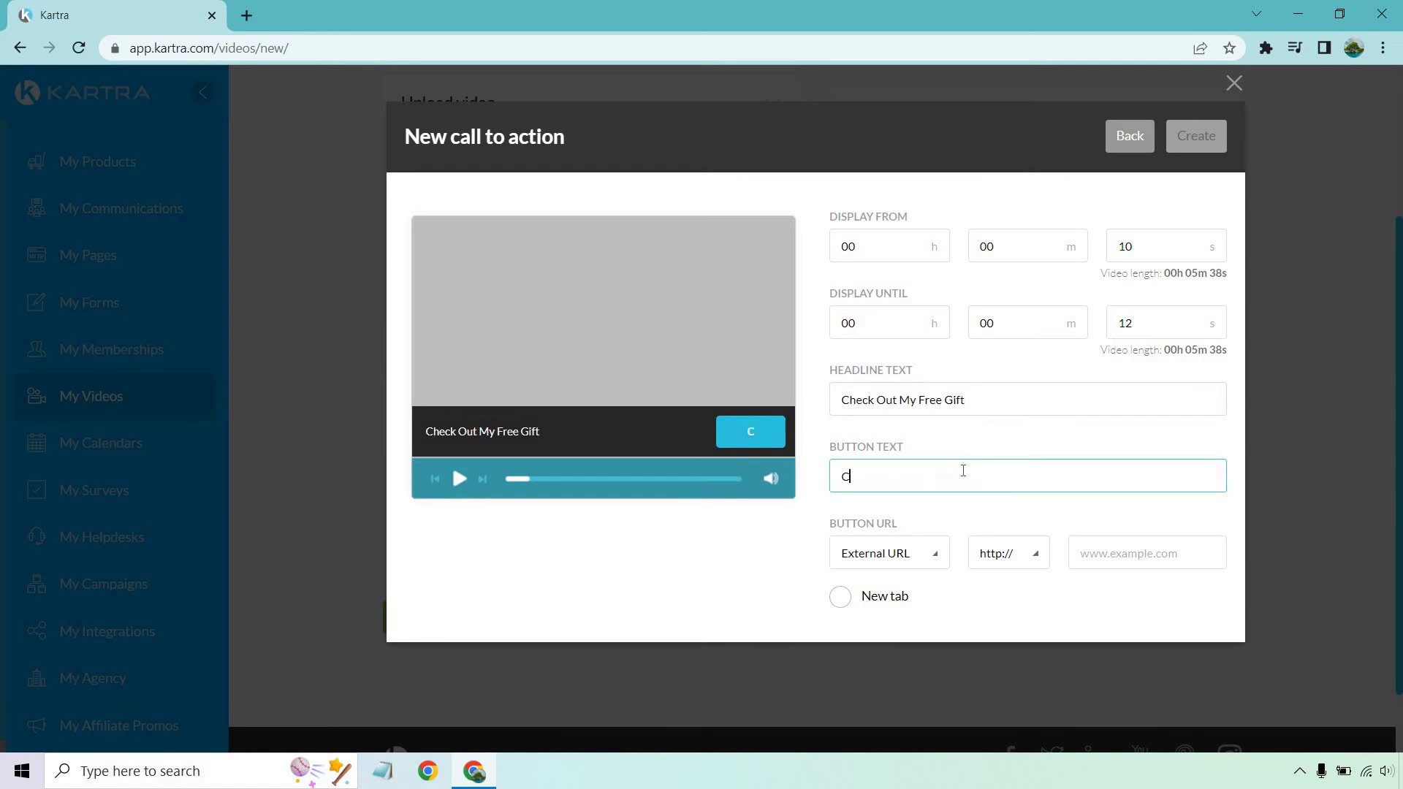
{"action": "type", "text": "lick Here"}
{"action": "left_click", "coordinate": [1119, 558]}
{"action": "type", "text": "www."}
{"action": "type", "text": "fre"}
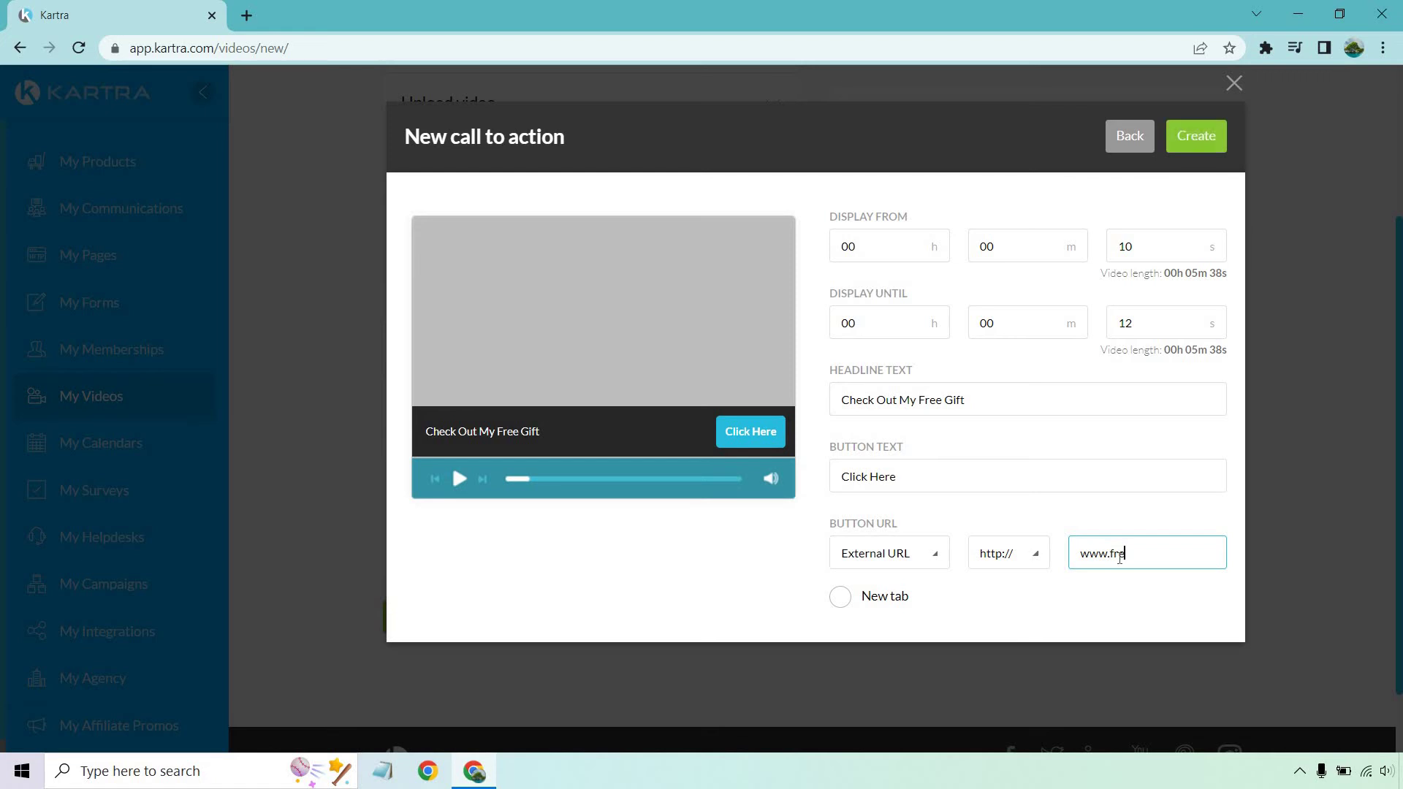
{"action": "type", "text": "egift.com"}
{"action": "left_click", "coordinate": [840, 597]}
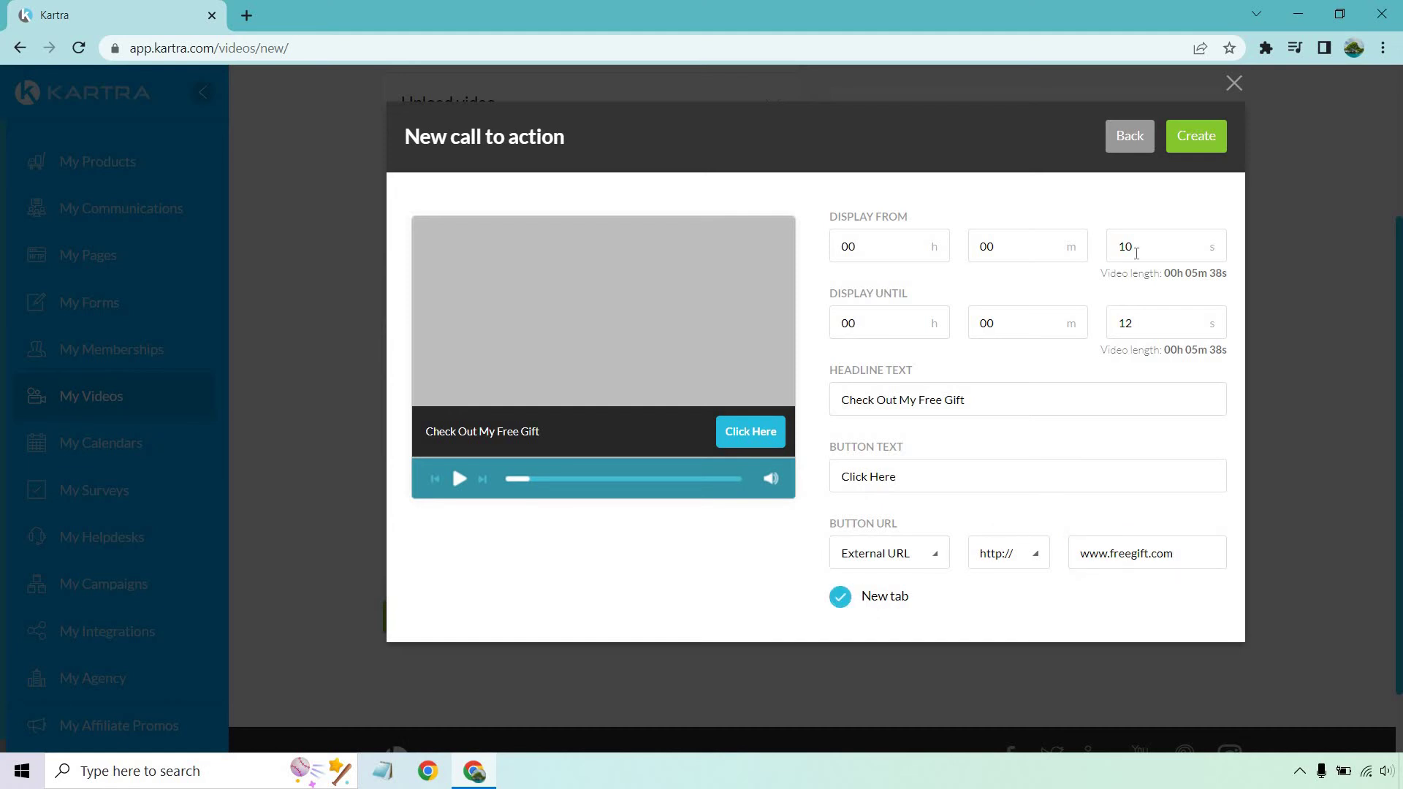
{"action": "left_click", "coordinate": [1207, 147]}
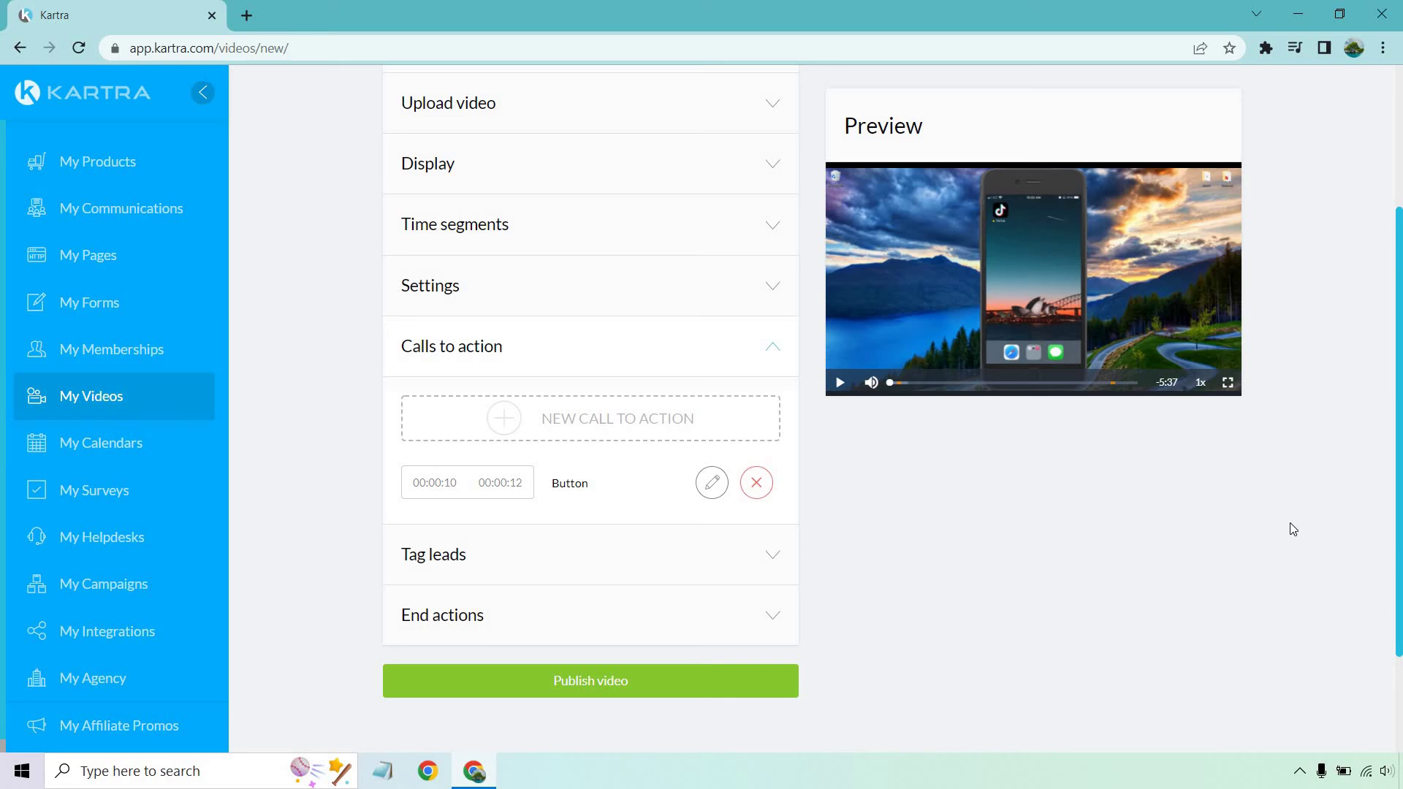
{"action": "left_click", "coordinate": [778, 351]}
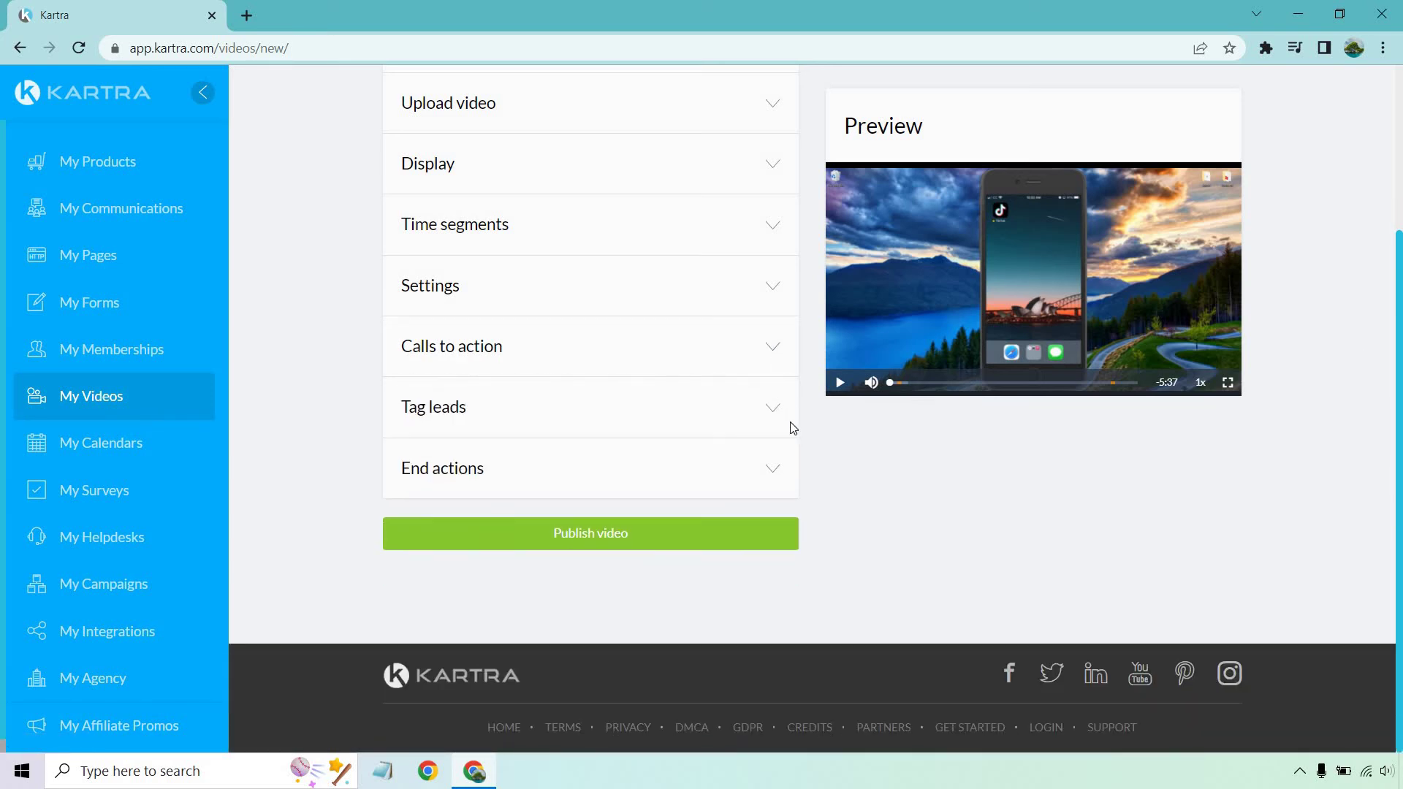
Examine the trigger and category options for assigning a tag to leads, and close them without adding a tag
{"action": "left_click", "coordinate": [772, 408]}
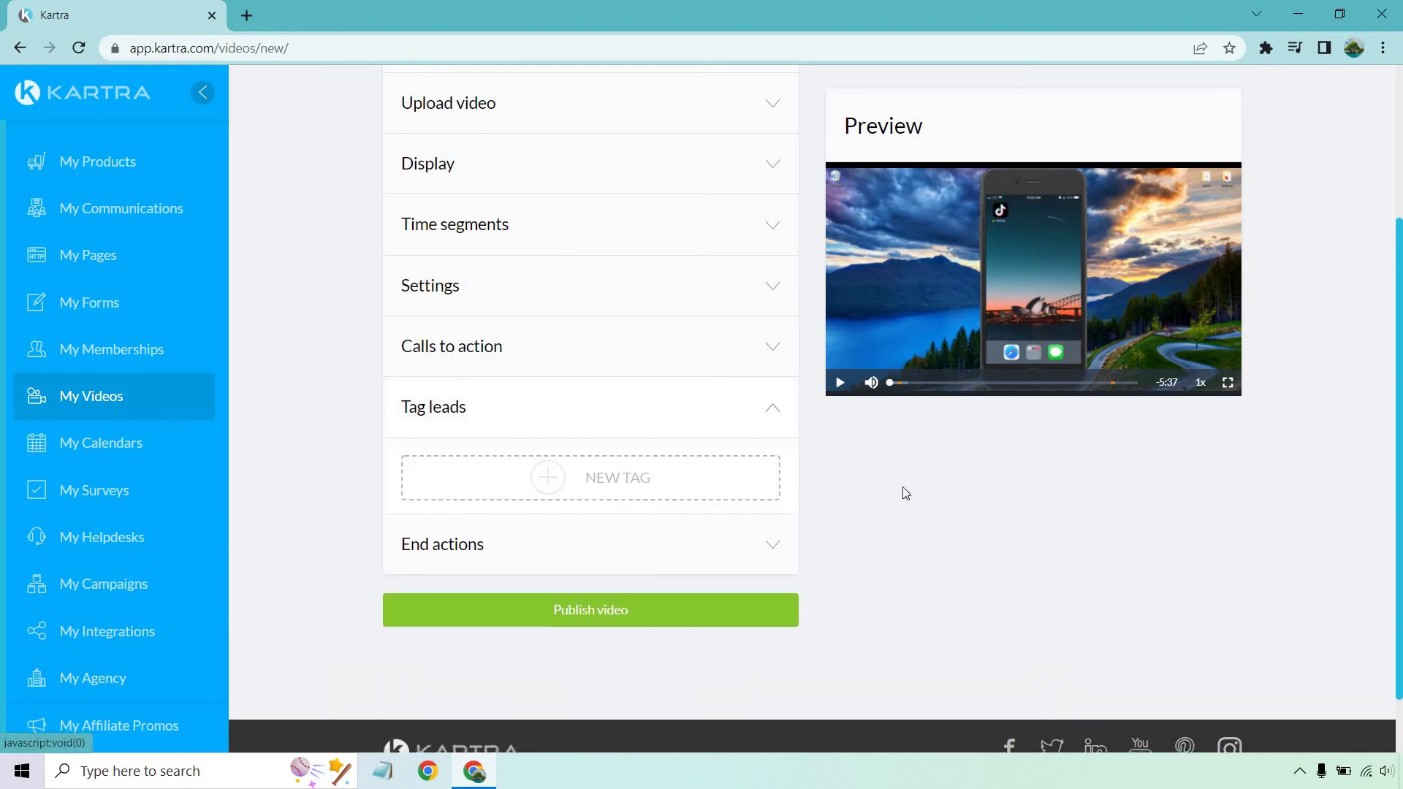
{"action": "left_click", "coordinate": [704, 480]}
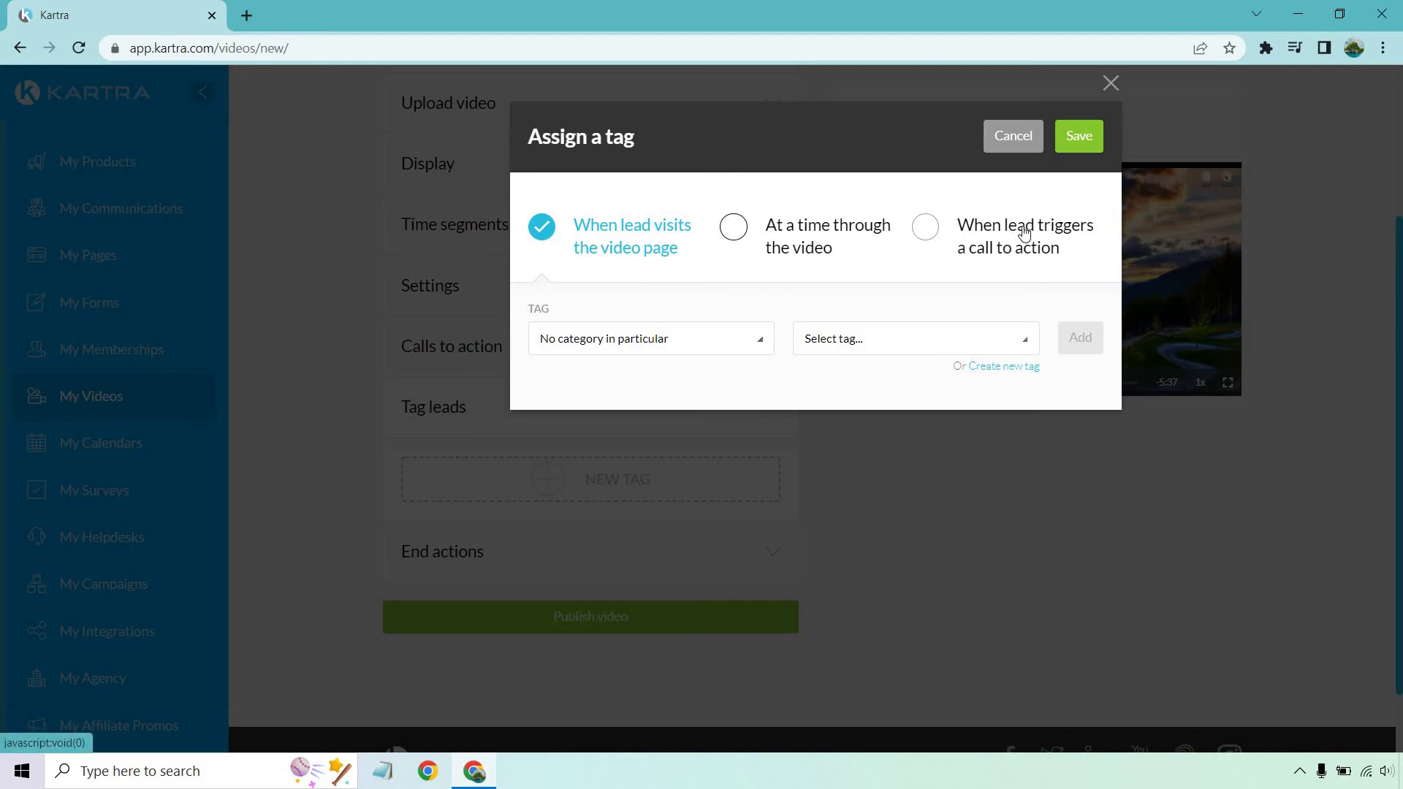
{"action": "left_click", "coordinate": [690, 341]}
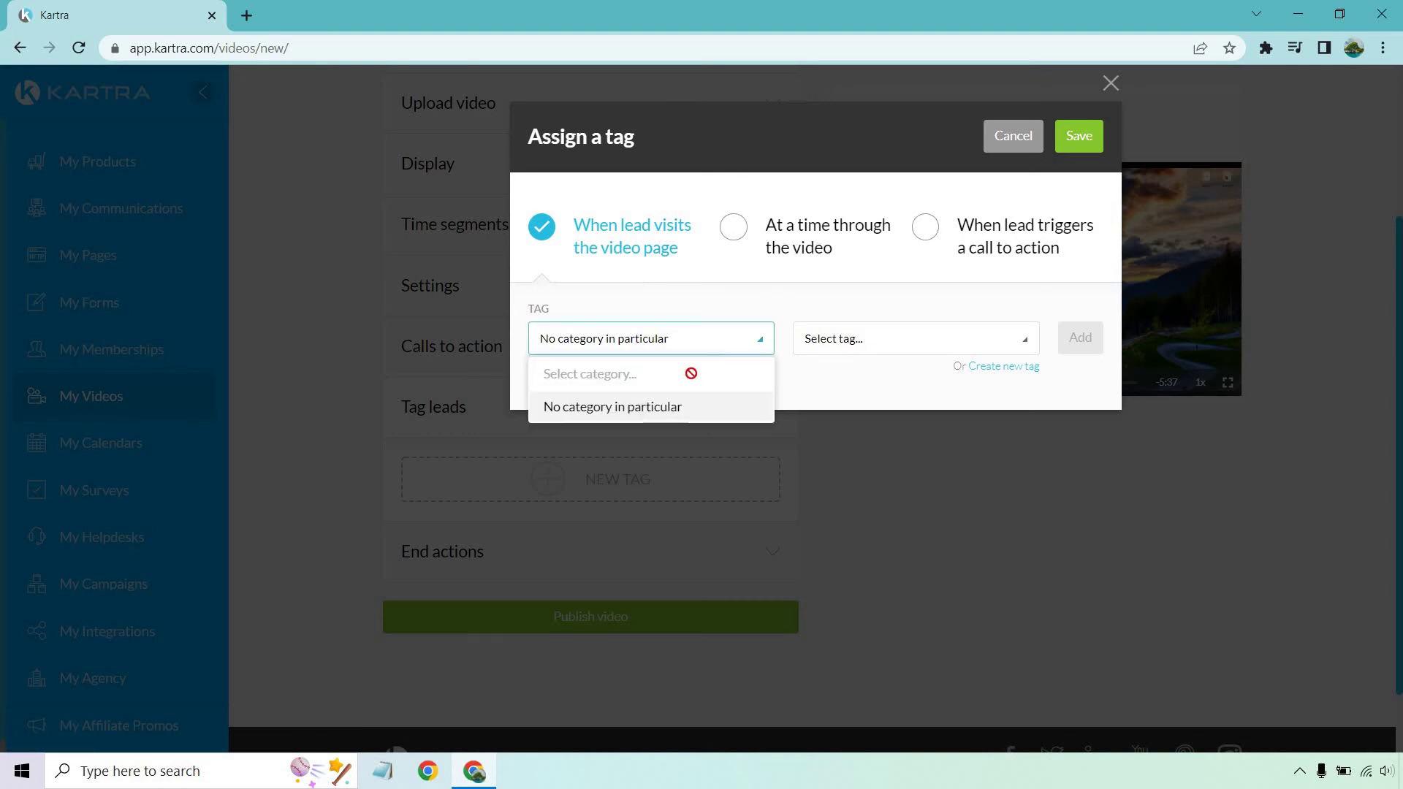
{"action": "left_click", "coordinate": [801, 307]}
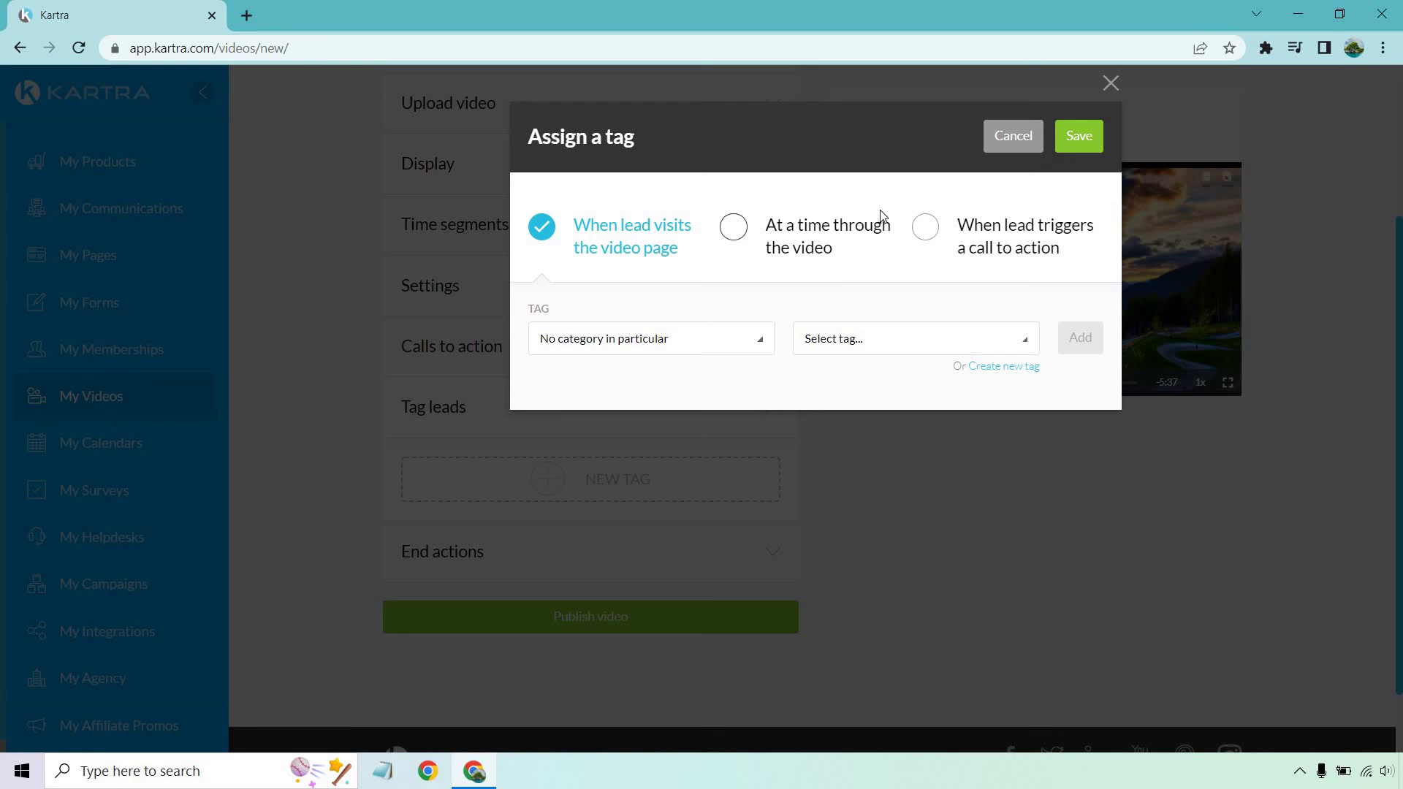
{"action": "left_click", "coordinate": [1111, 82]}
{"action": "left_click", "coordinate": [780, 407]}
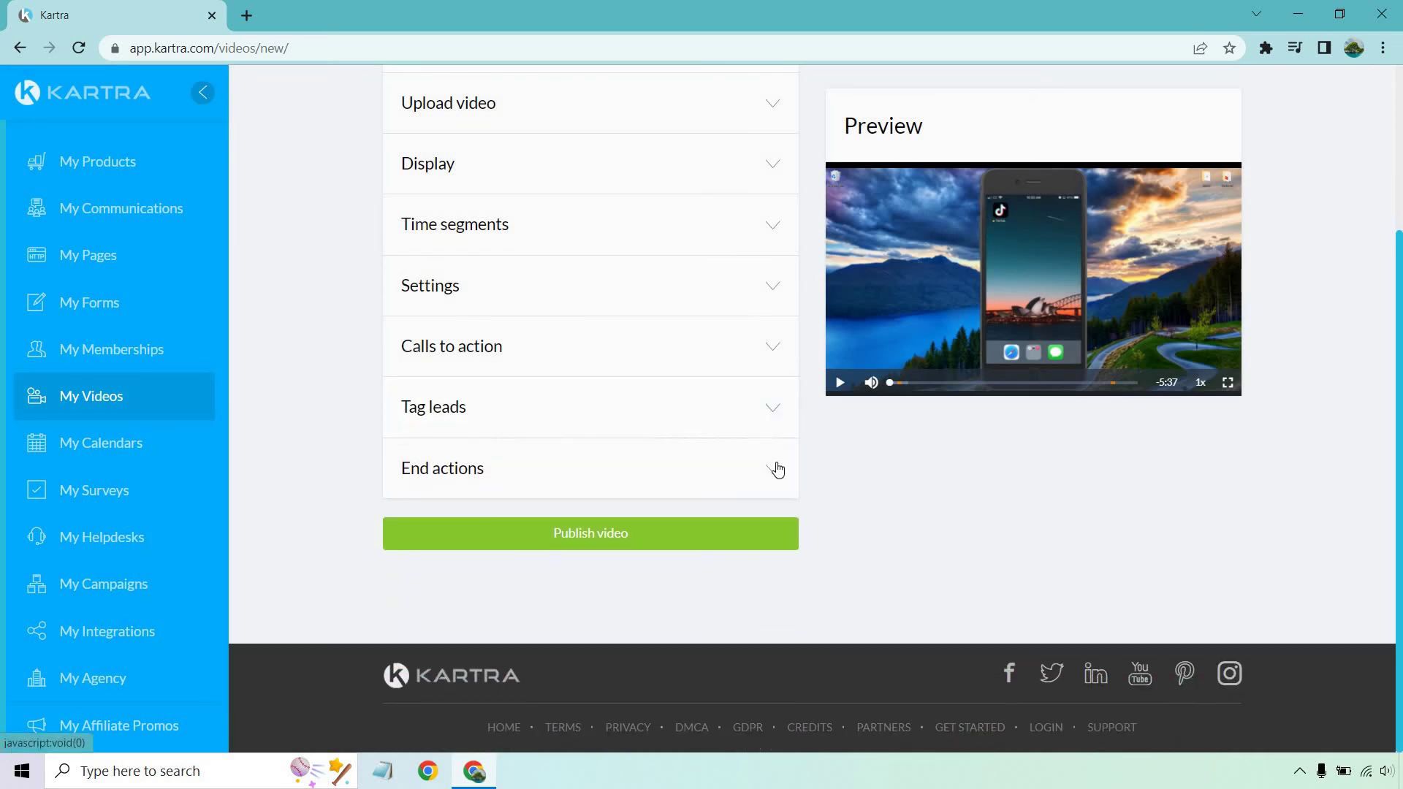
Examine the video's end action options, including Redirect to a URL, and return to Just end video
{"action": "left_click", "coordinate": [774, 468]}
{"action": "scroll", "coordinate": [946, 519], "scroll_direction": "down", "scroll_amount": 1}
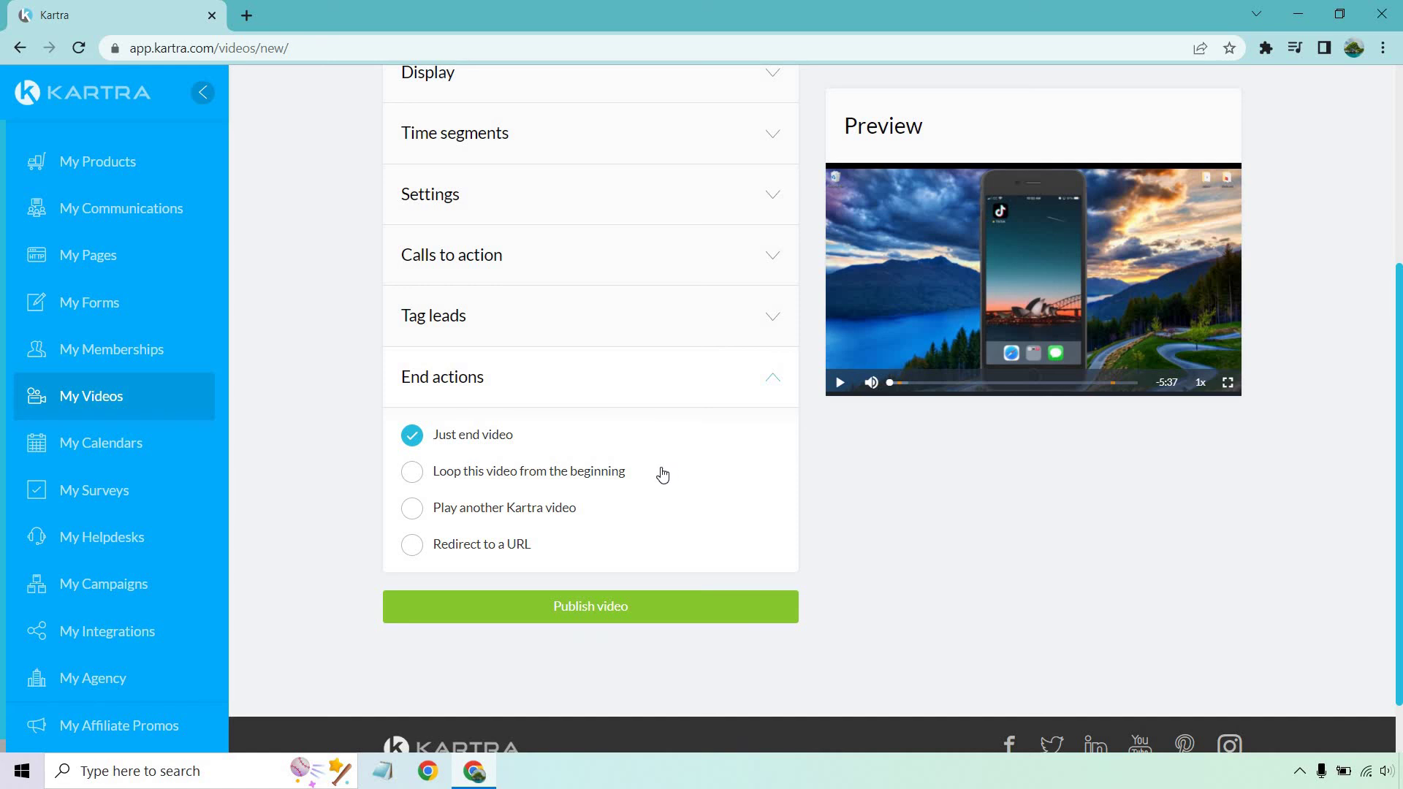
{"action": "left_click", "coordinate": [538, 554]}
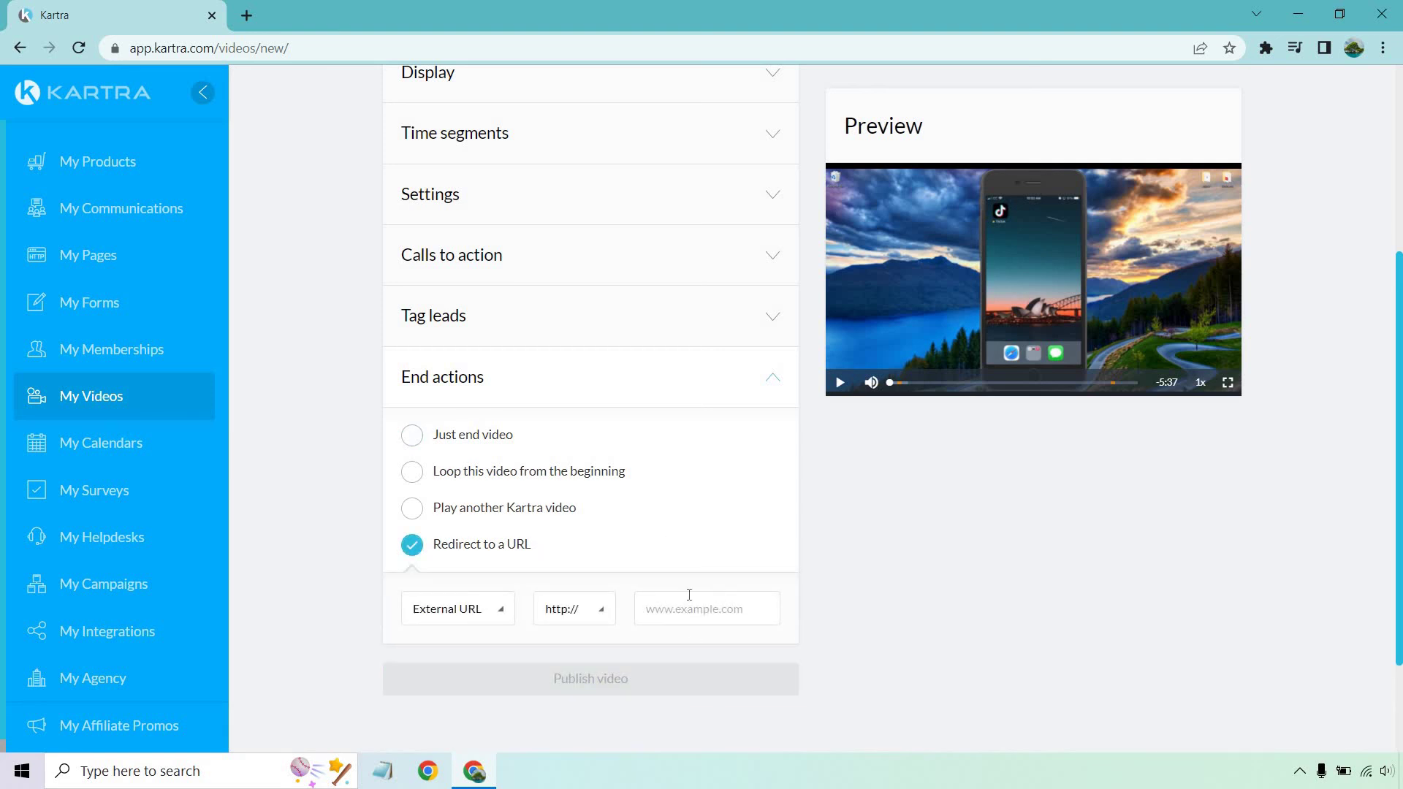
{"action": "left_click", "coordinate": [412, 435]}
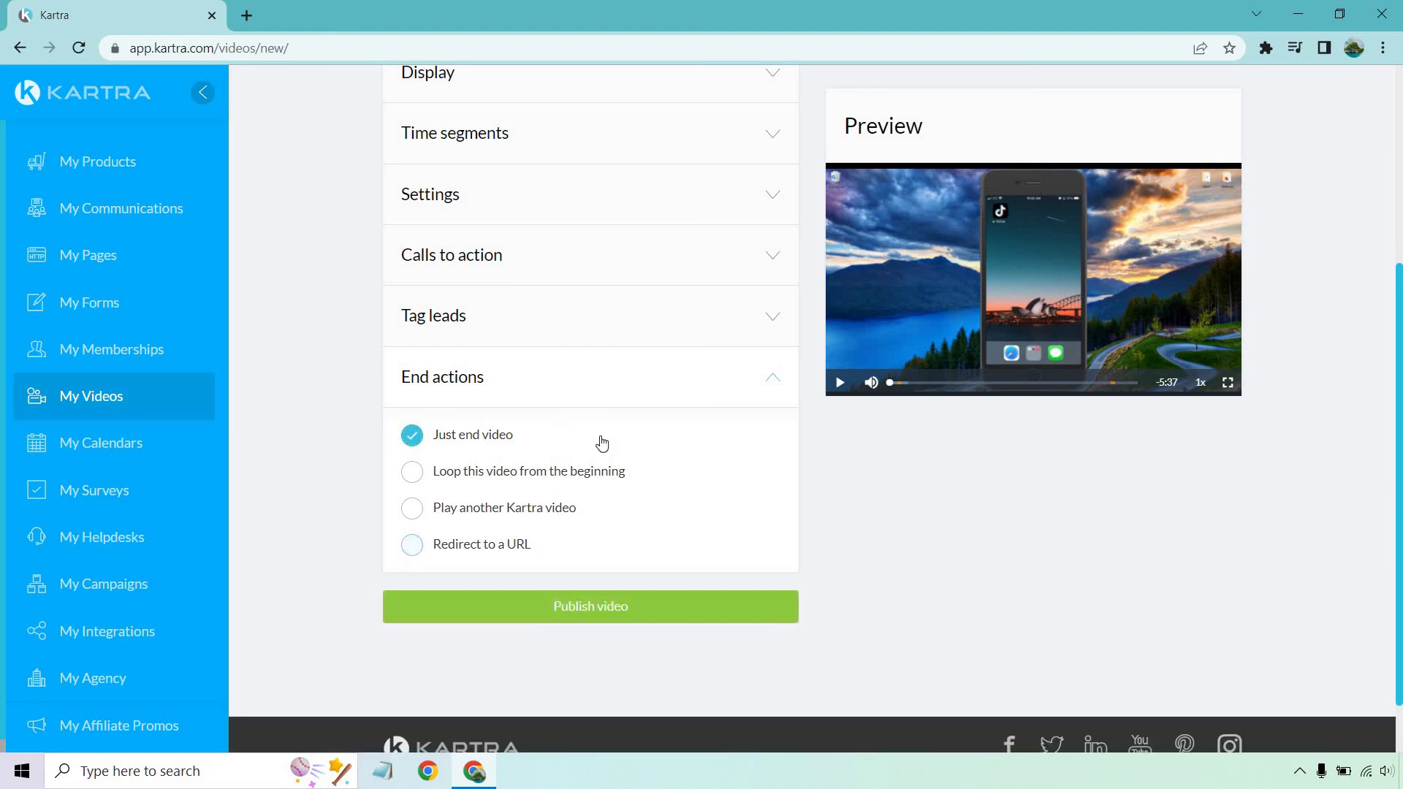
{"action": "left_click", "coordinate": [794, 614]}
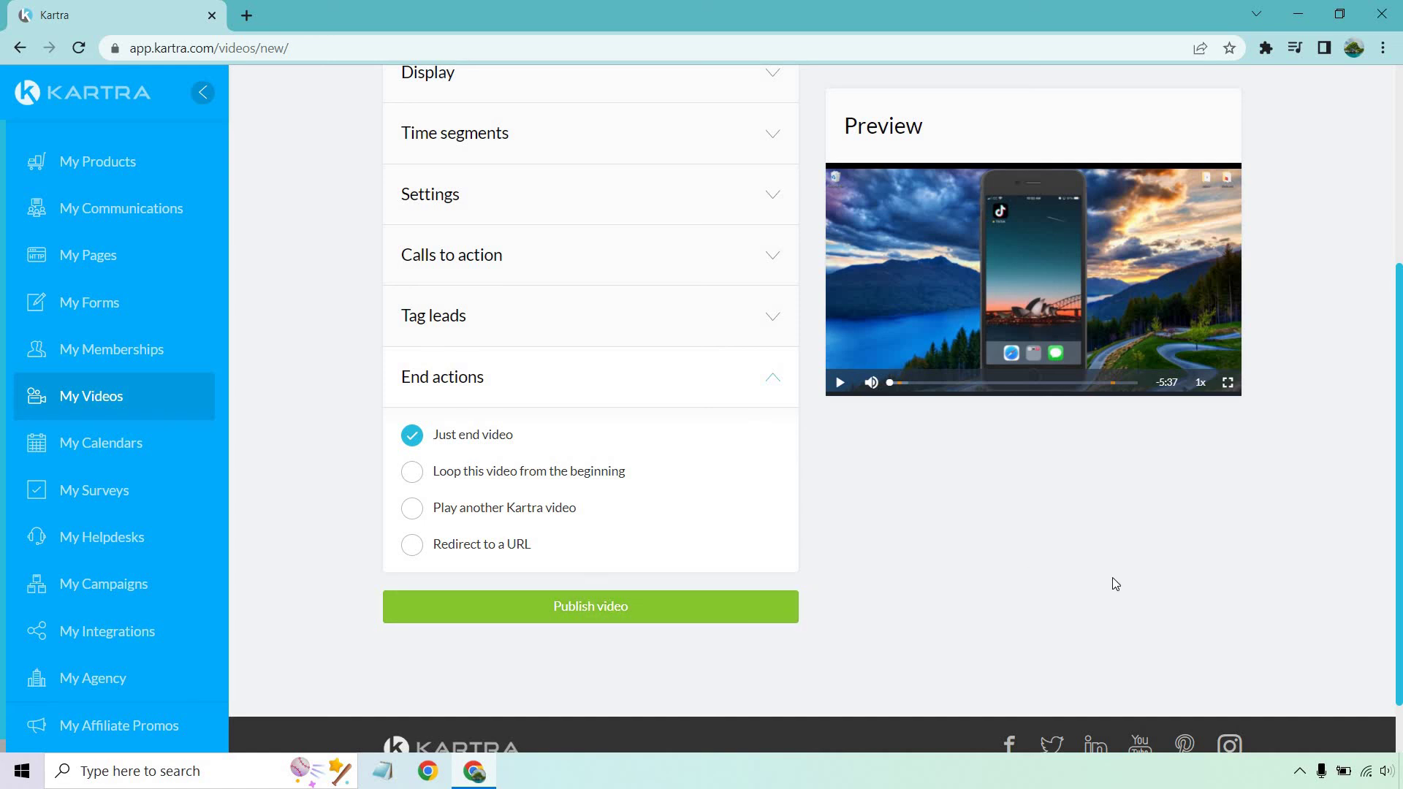